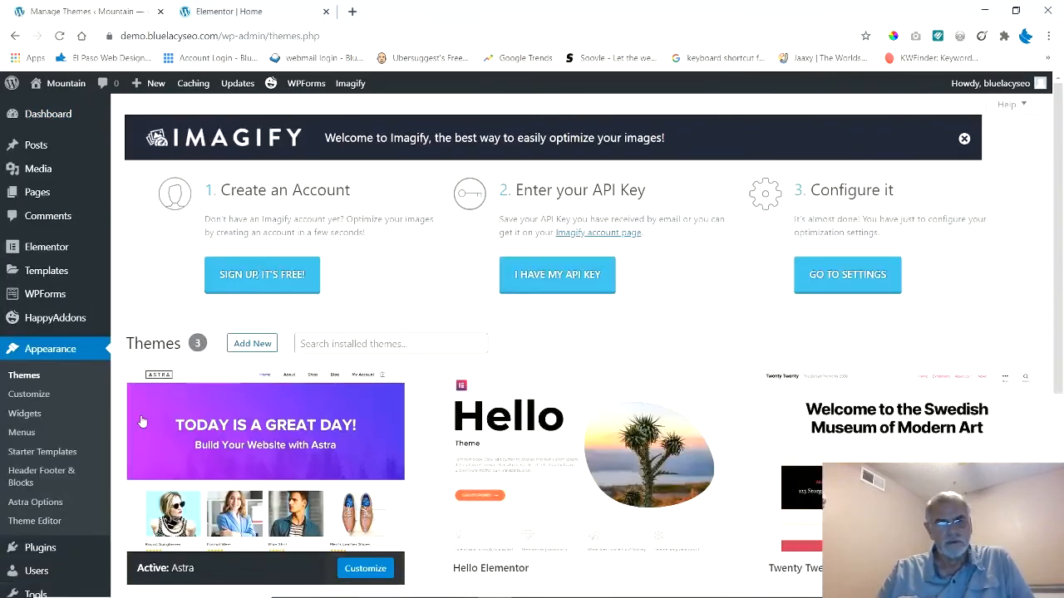
# Step: Look over the installed themes, and open the installed plugins list and review its entries
pyautogui.moveTo(1061, 192); pyautogui.dragTo(1061, 310)
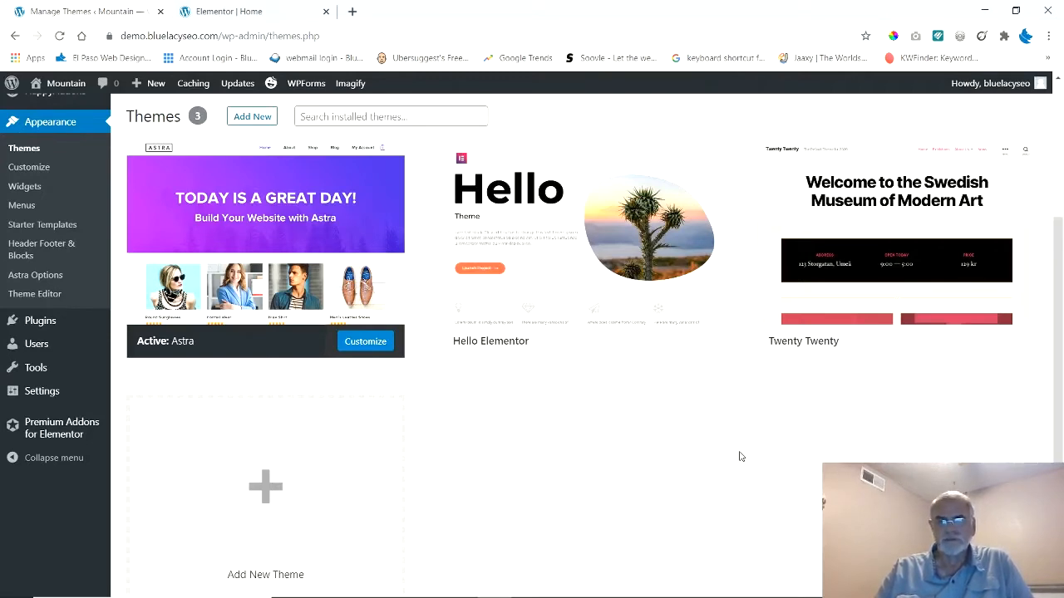
pyautogui.moveTo(840, 352)
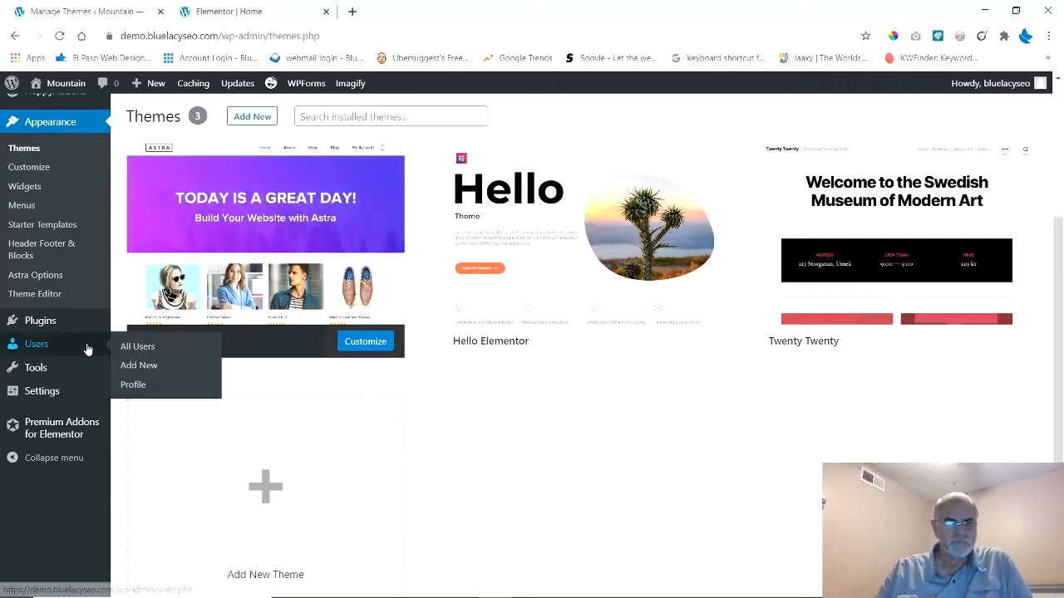
pyautogui.moveTo(44, 333)
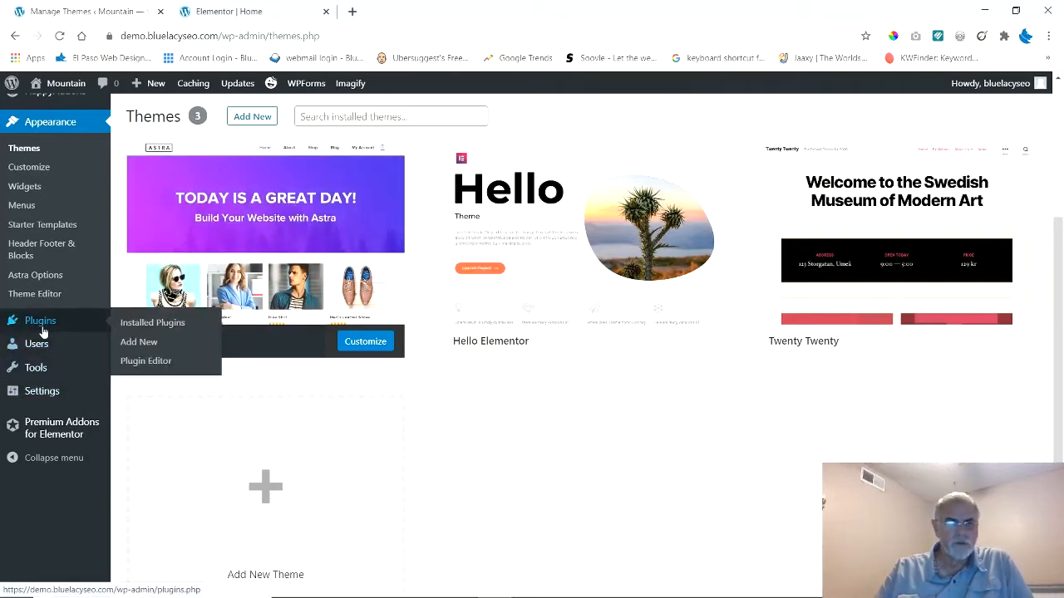
pyautogui.click(140, 329)
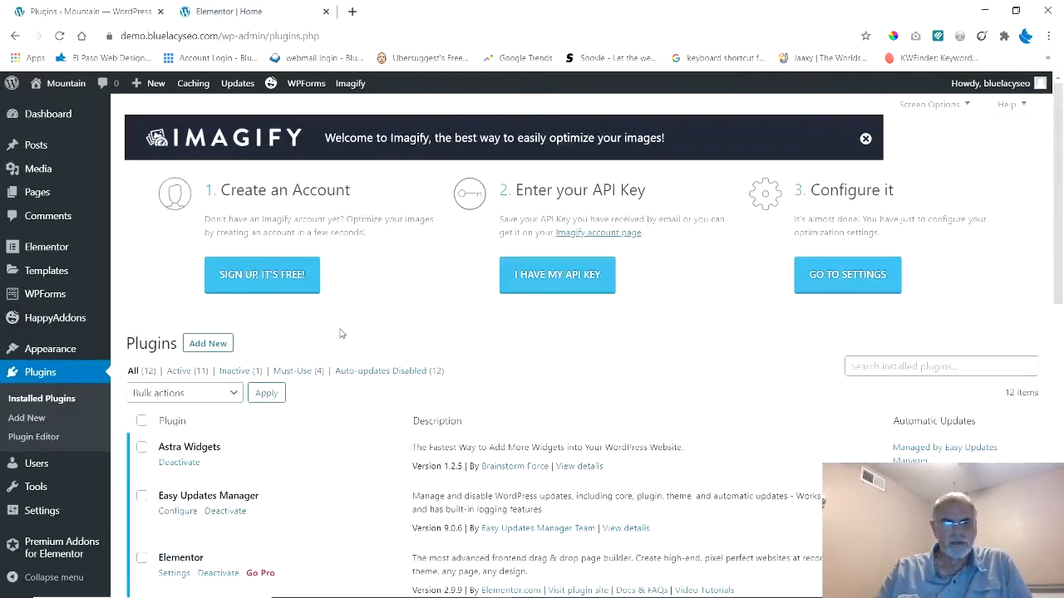
pyautogui.scroll(-1, 355, 337)
pyautogui.scroll(-3, 355, 336)
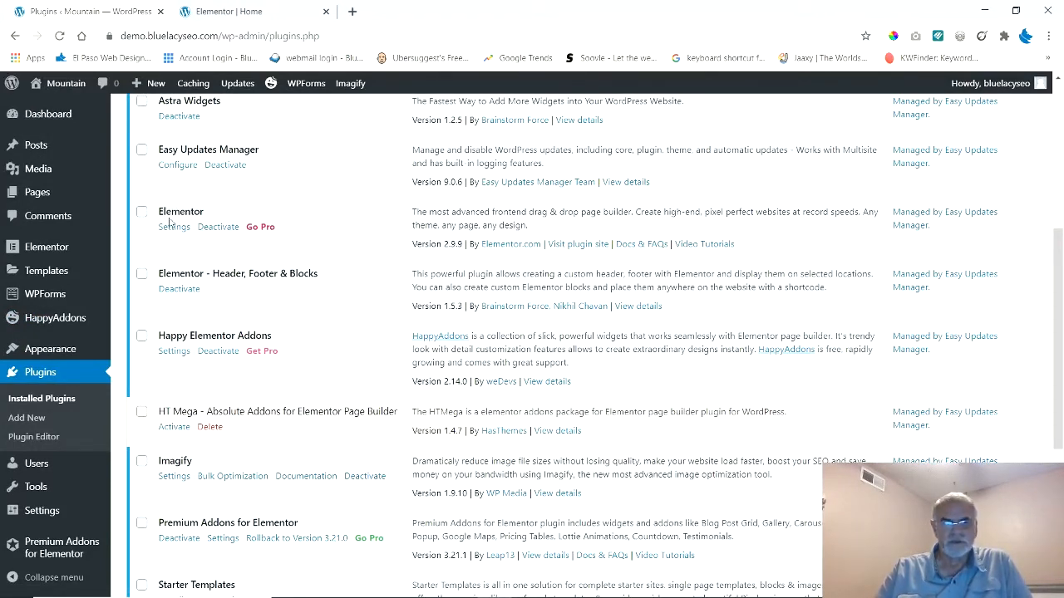
pyautogui.scroll(-2, 333, 318)
pyautogui.scroll(-2, 333, 318)
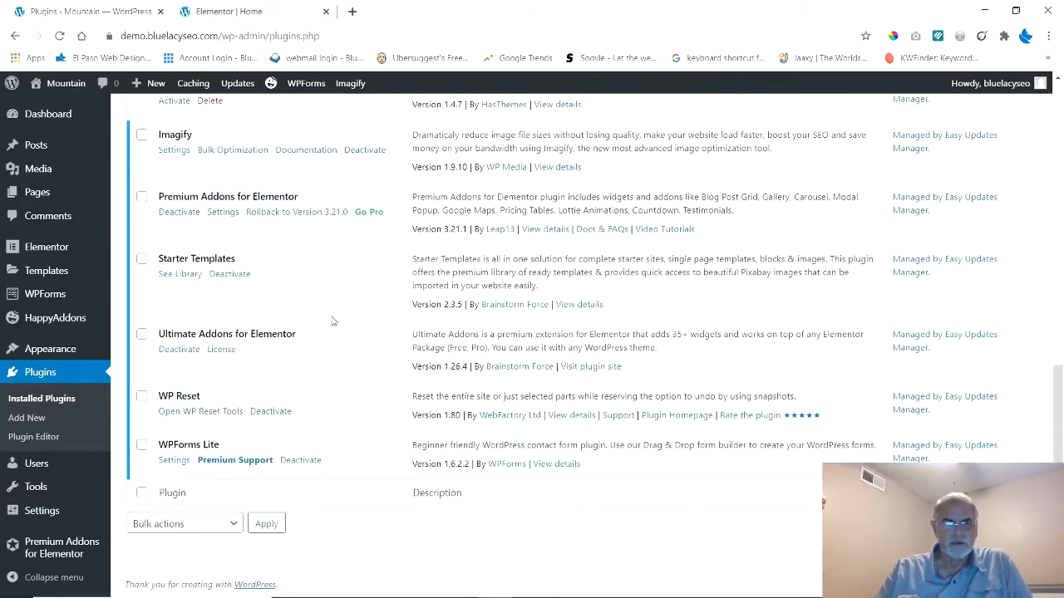
# Step: Open the Starter Templates library from its plugin entry and browse the available site templates, including Mountain
pyautogui.click(176, 277)
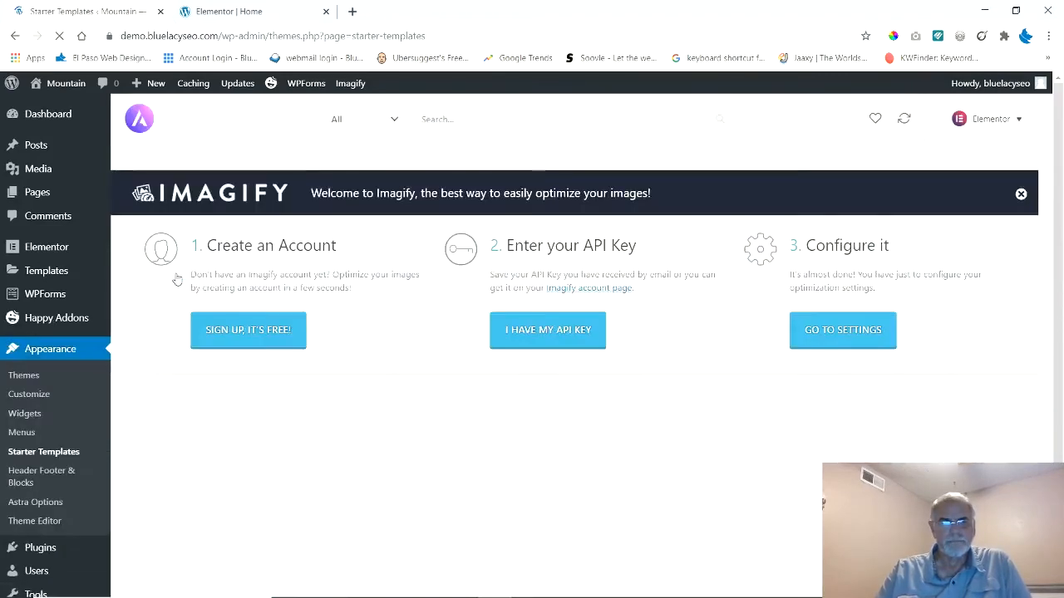
pyautogui.scroll(-3, 254, 314)
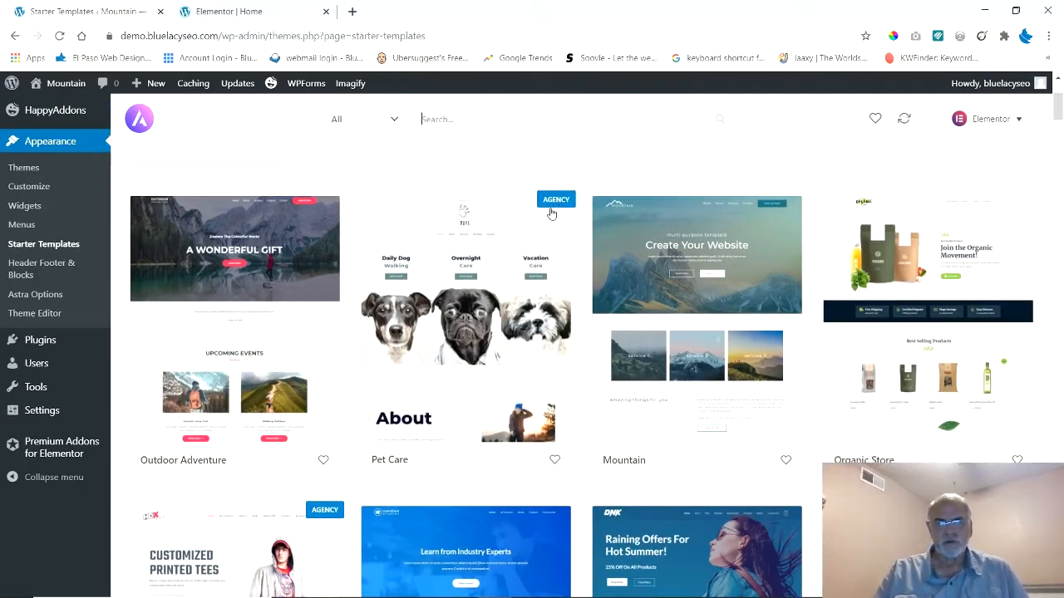
pyautogui.moveTo(551, 210)
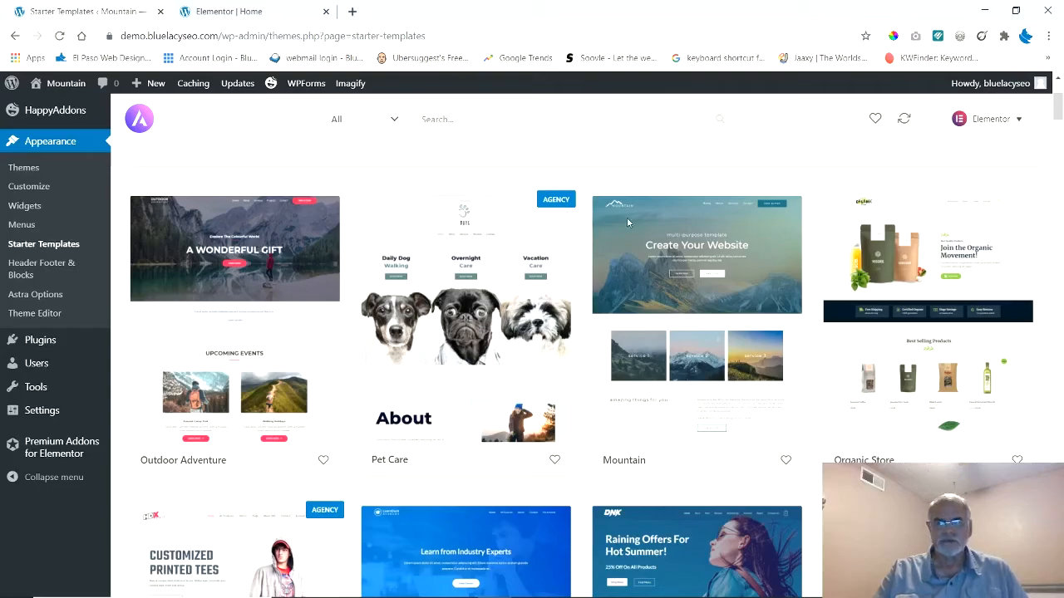
pyautogui.scroll(-6, 317, 331)
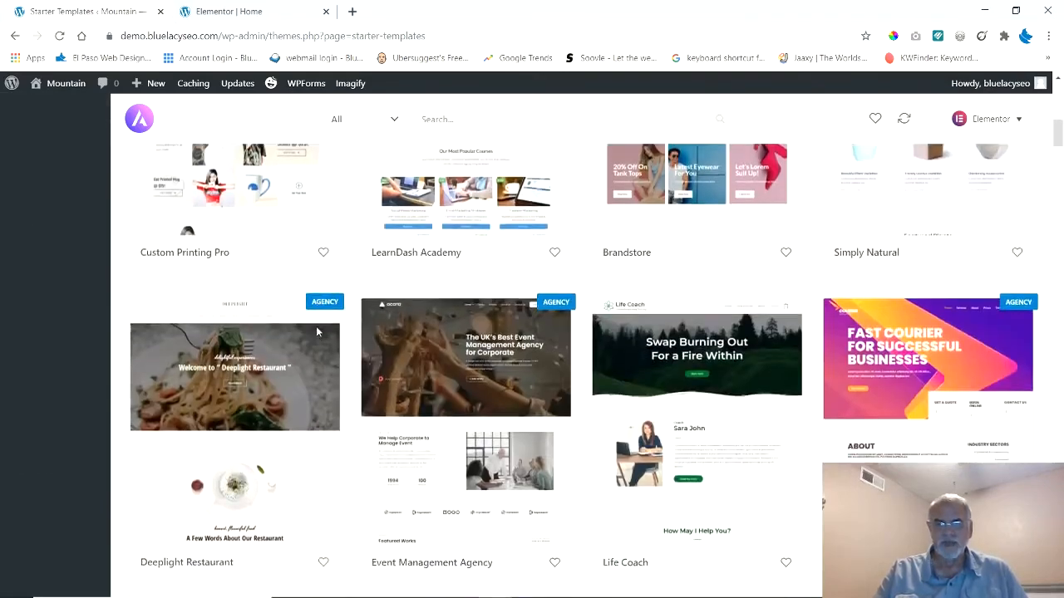
pyautogui.scroll(-14, 317, 332)
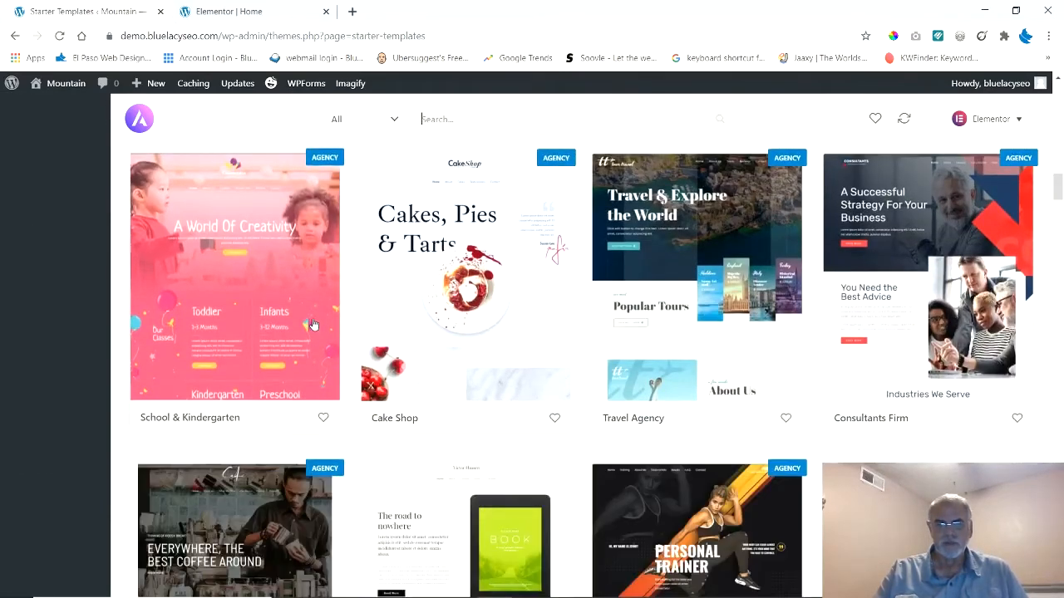
pyautogui.scroll(-9, 313, 324)
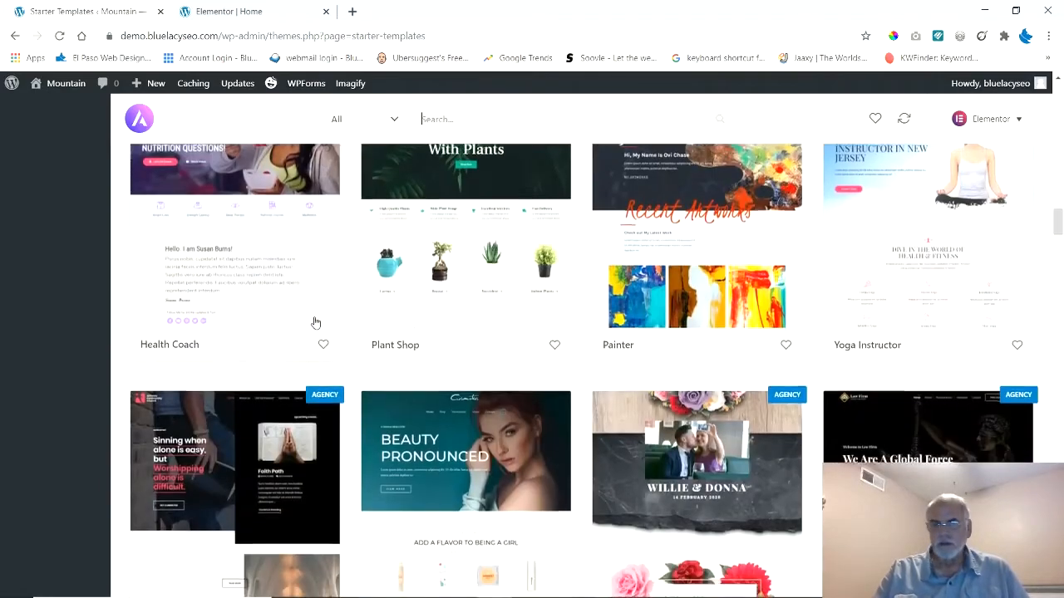
pyautogui.scroll(-5, 315, 323)
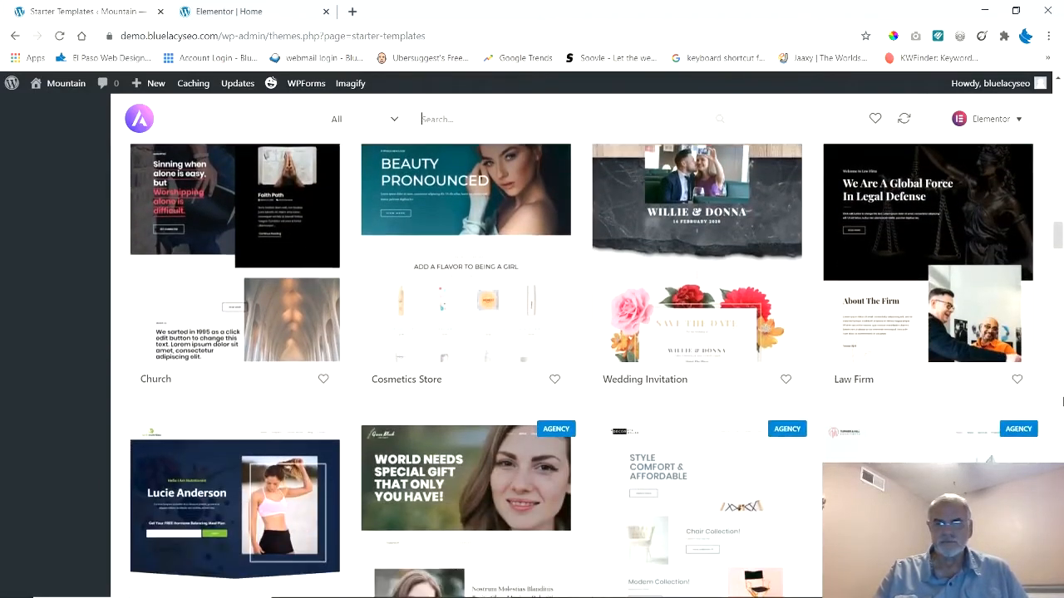
pyautogui.moveTo(1057, 236); pyautogui.dragTo(1059, 109)
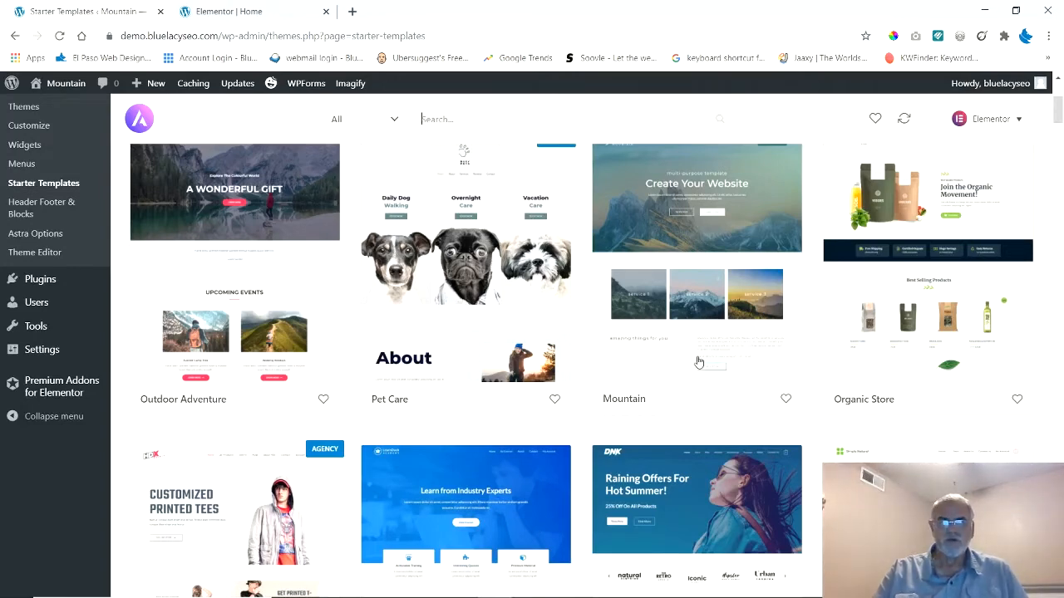
pyautogui.scroll(3, 698, 362)
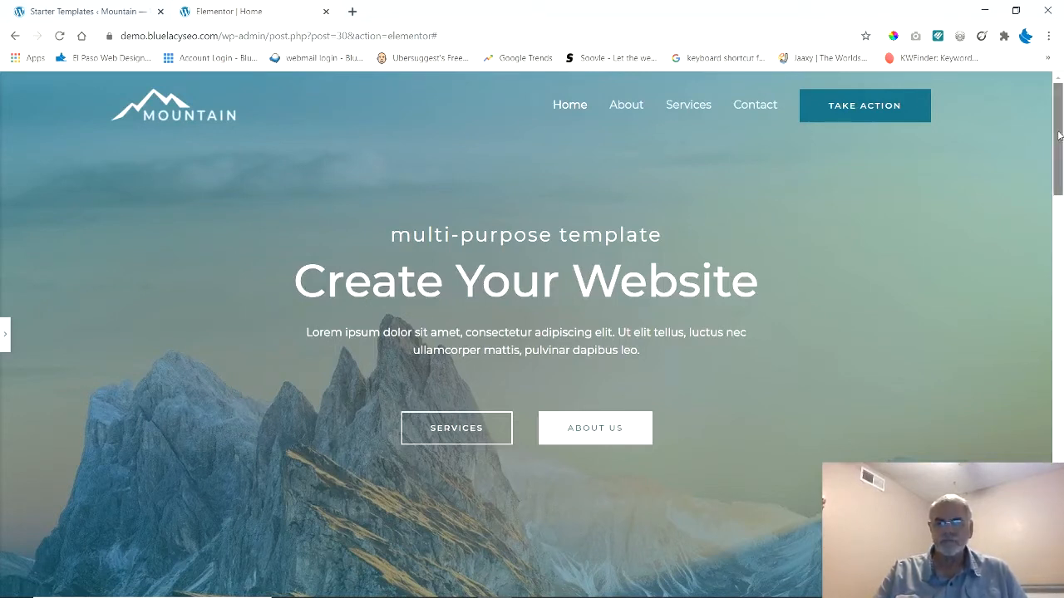
# Step: View the Home page's hero section in the Elementor editor and show the section's layout settings
pyautogui.scroll(-1, 1059, 128)
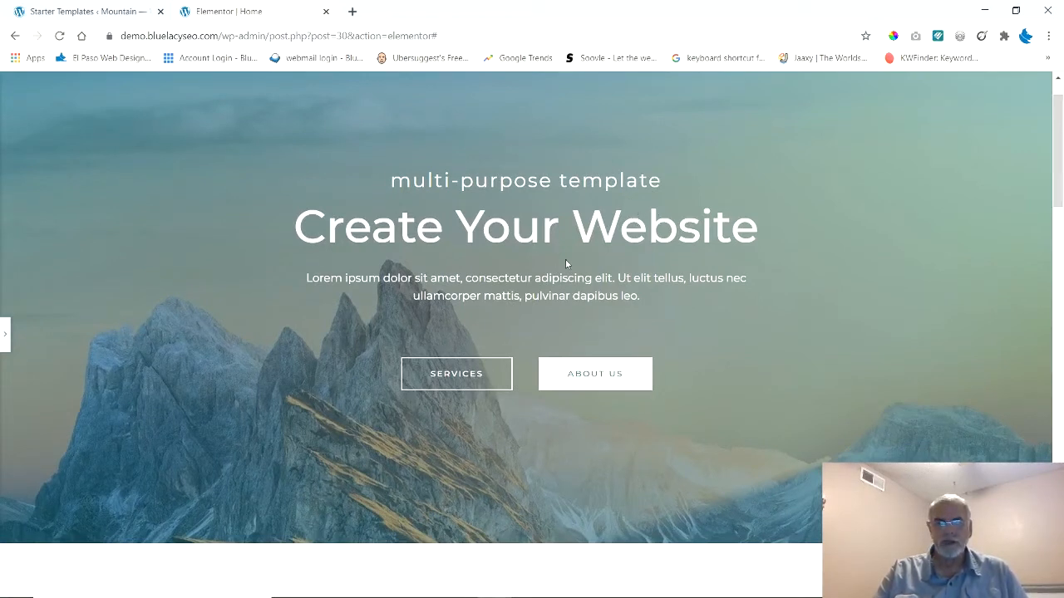
pyautogui.moveTo(1052, 173); pyautogui.dragTo(1053, 144)
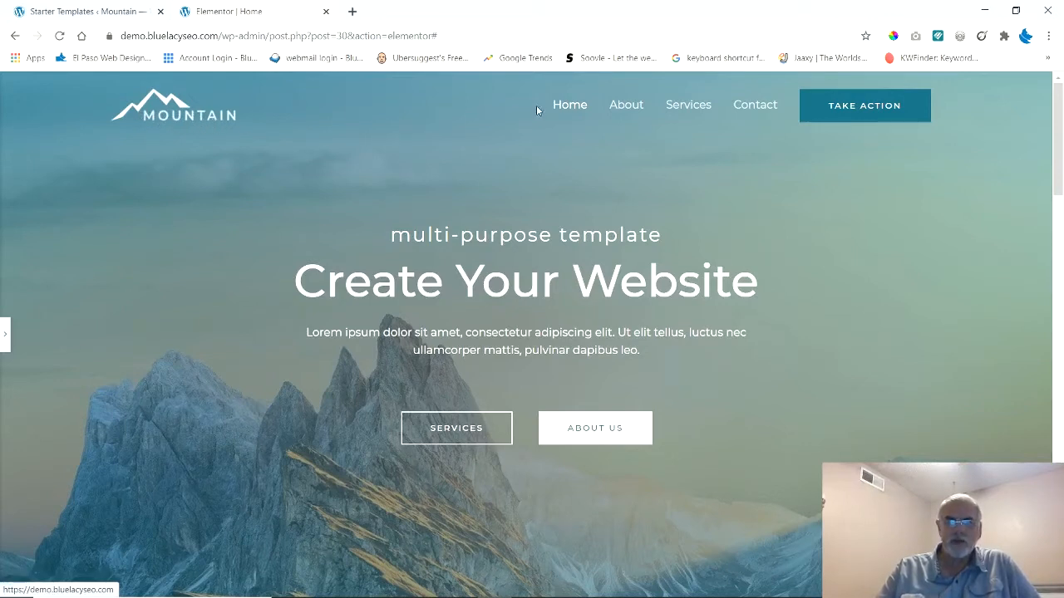
pyautogui.click(4, 336)
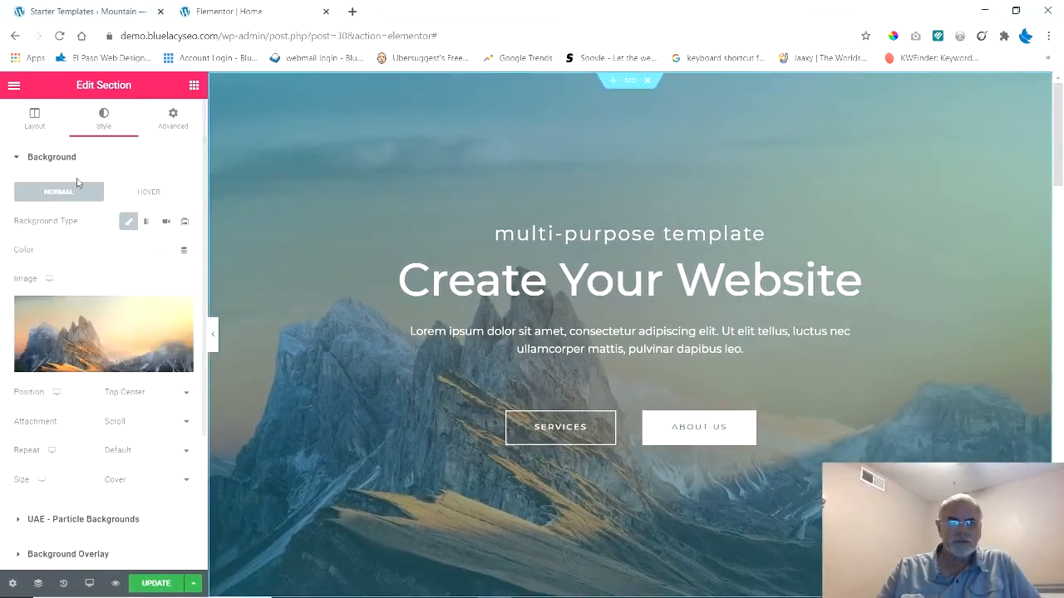
pyautogui.click(34, 121)
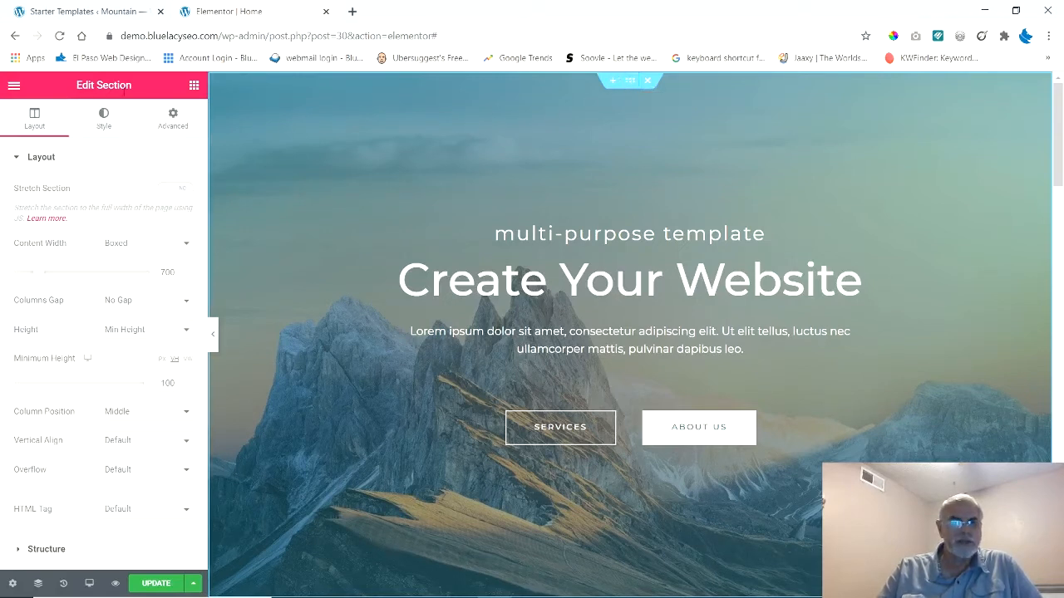
# Step: Browse the Basic and Pro widgets available in the Elementor editor
pyautogui.click(193, 87)
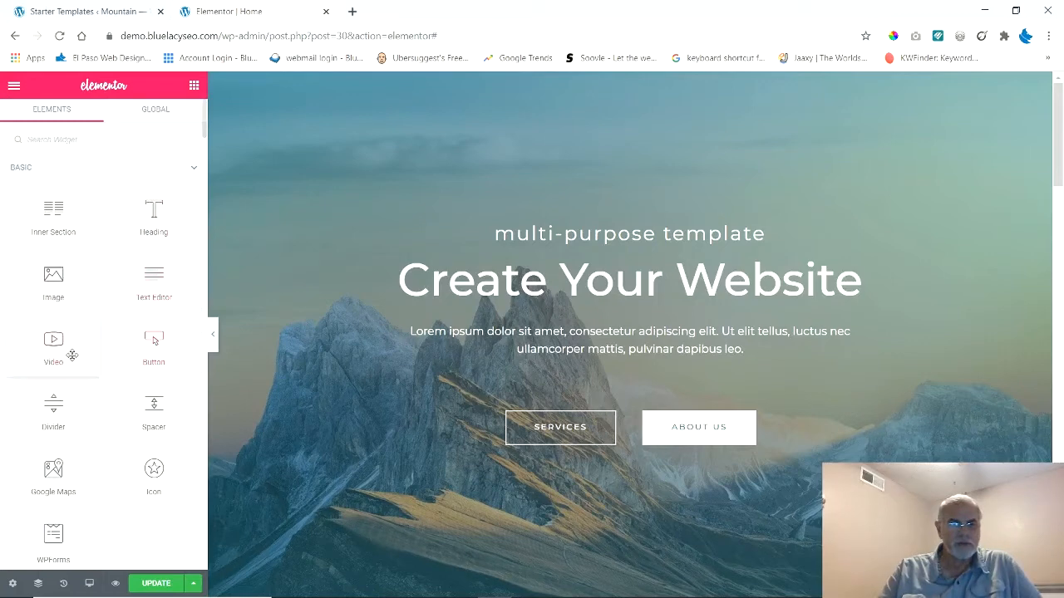
pyautogui.scroll(-10, 103, 448)
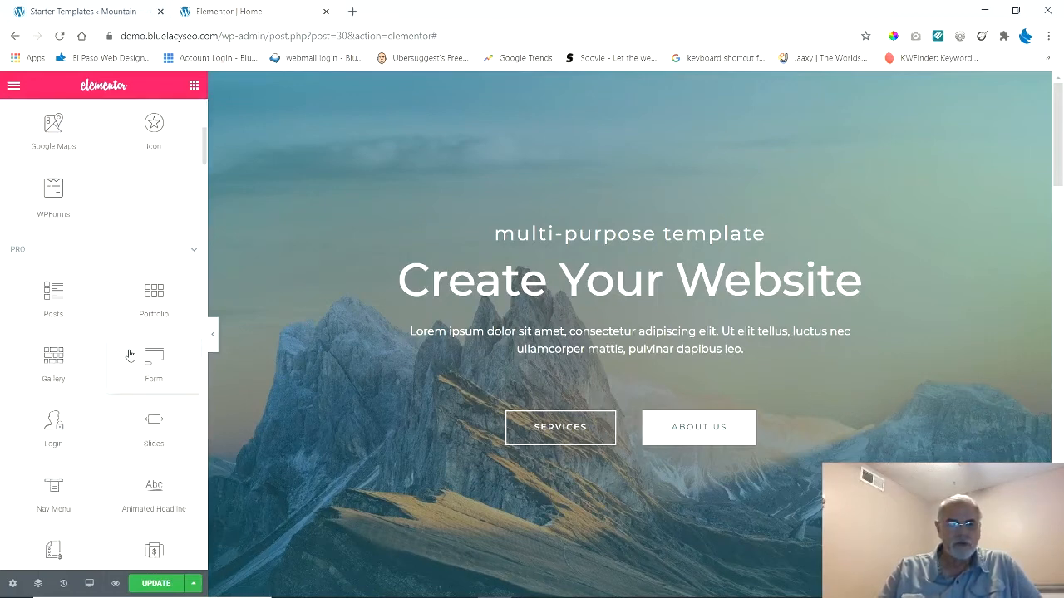
pyautogui.scroll(10, 126, 359)
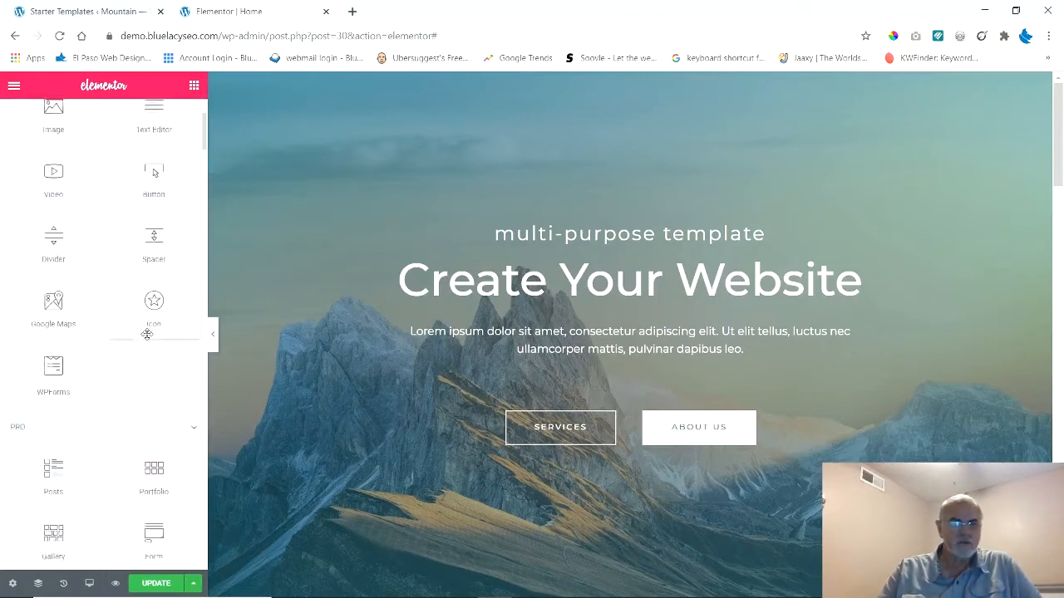
pyautogui.moveTo(557, 133)
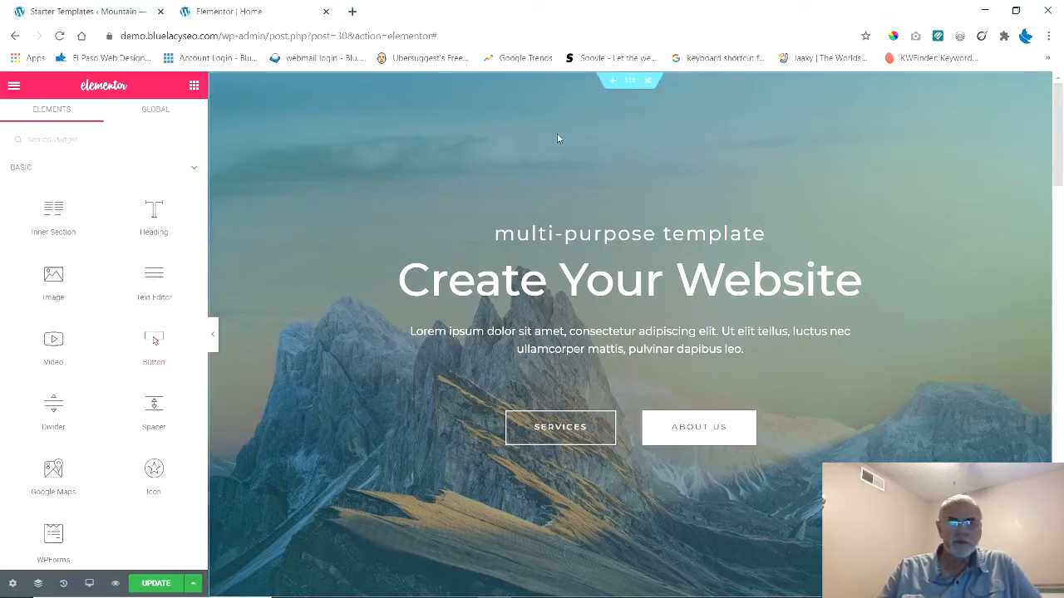
# Step: Inspect the hero section's Content Width and Height options, keeping Min Height, and show its background style settings
pyautogui.click(629, 82)
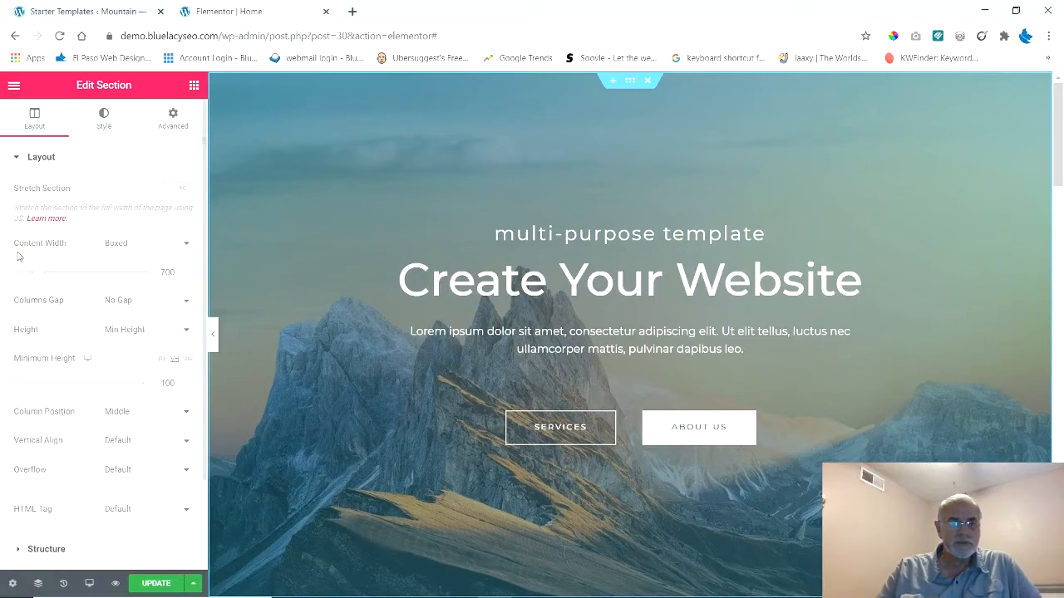
pyautogui.click(188, 245)
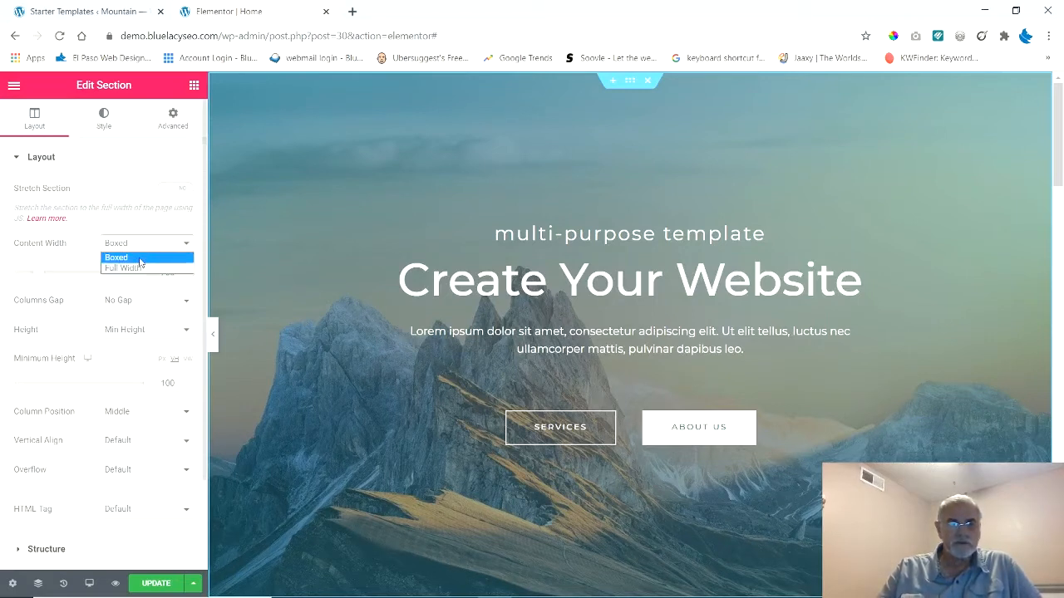
pyautogui.click(82, 242)
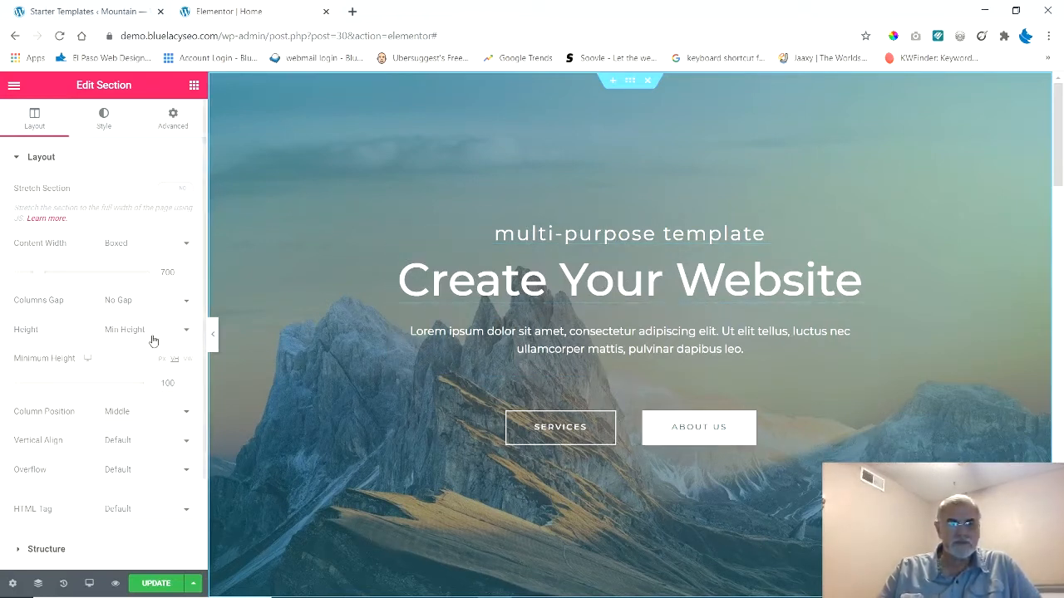
pyautogui.click(186, 333)
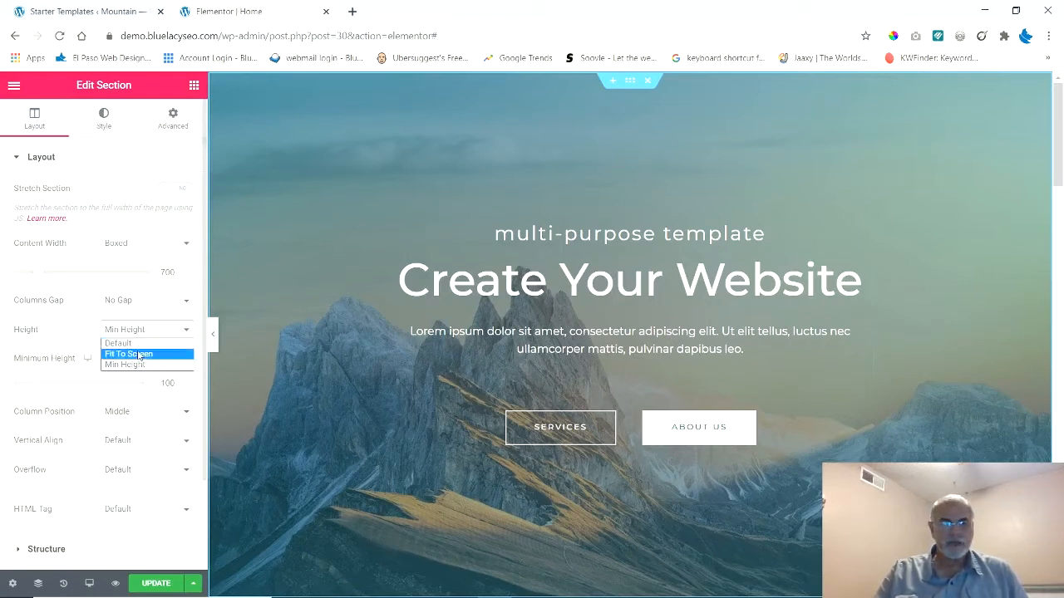
pyautogui.click(131, 365)
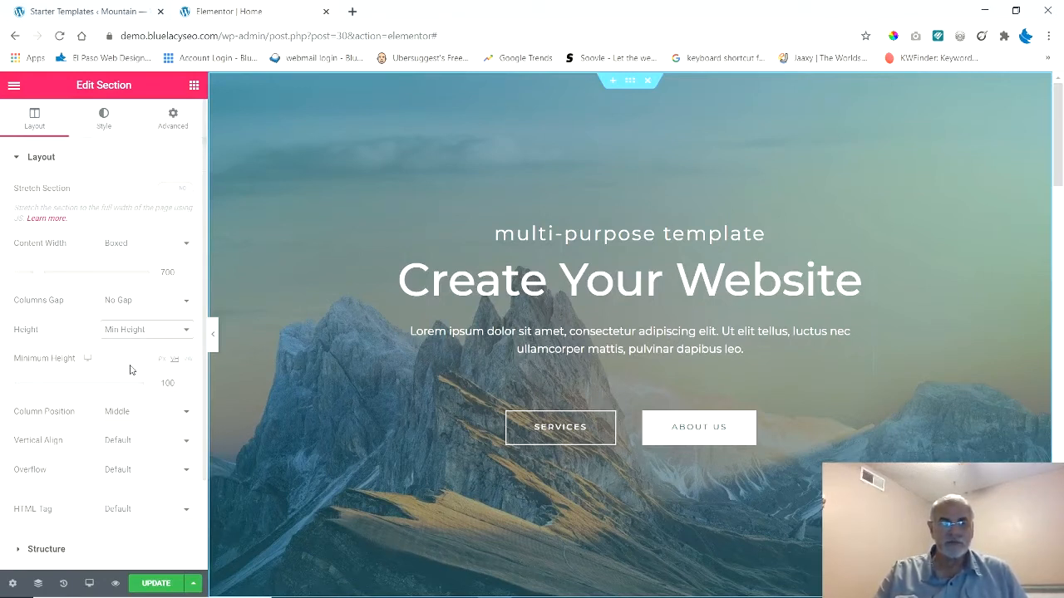
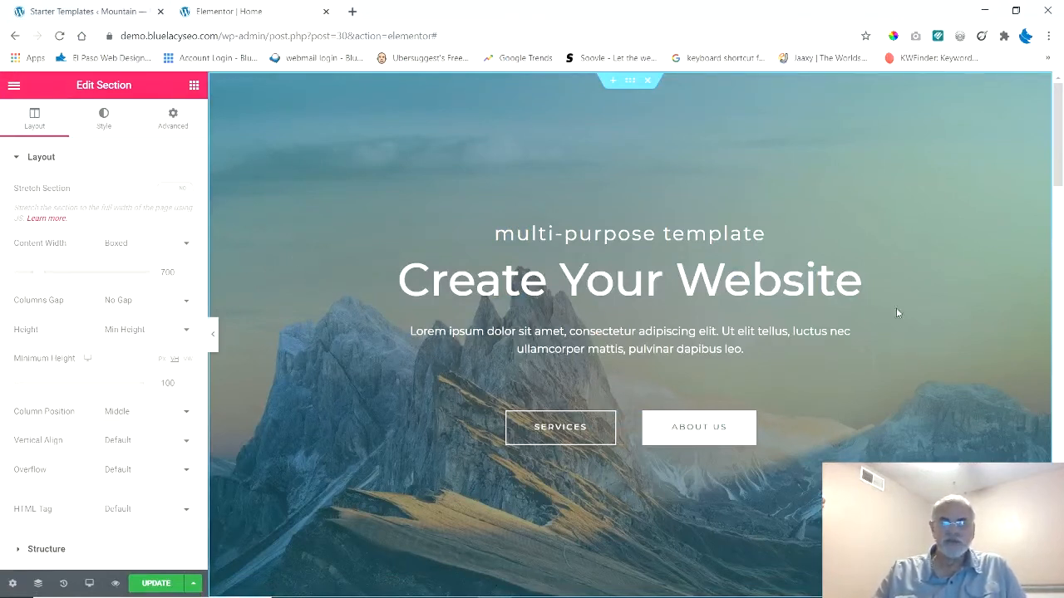
pyautogui.click(104, 117)
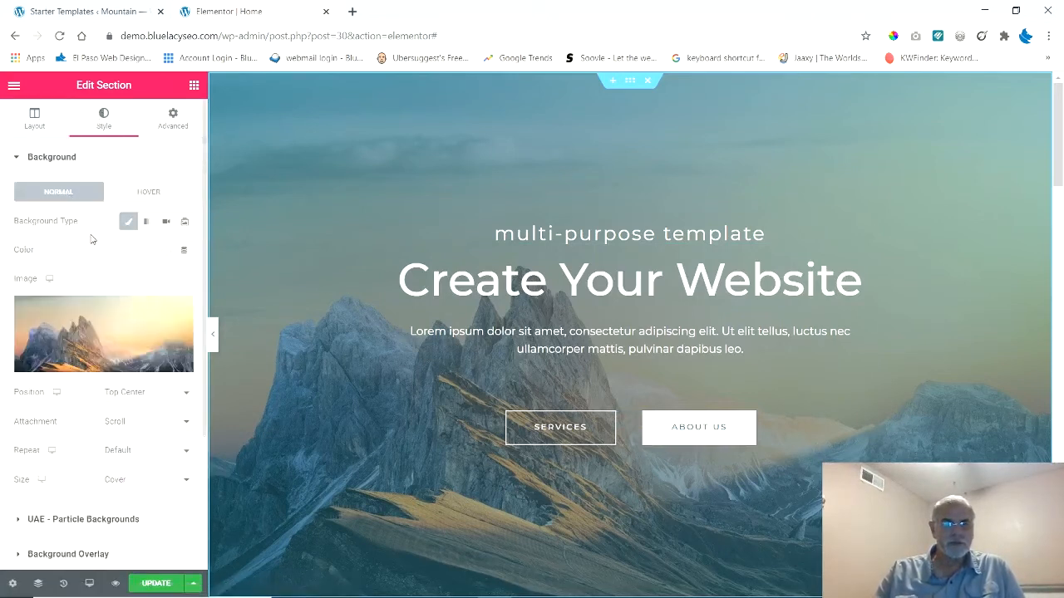
pyautogui.moveTo(107, 309)
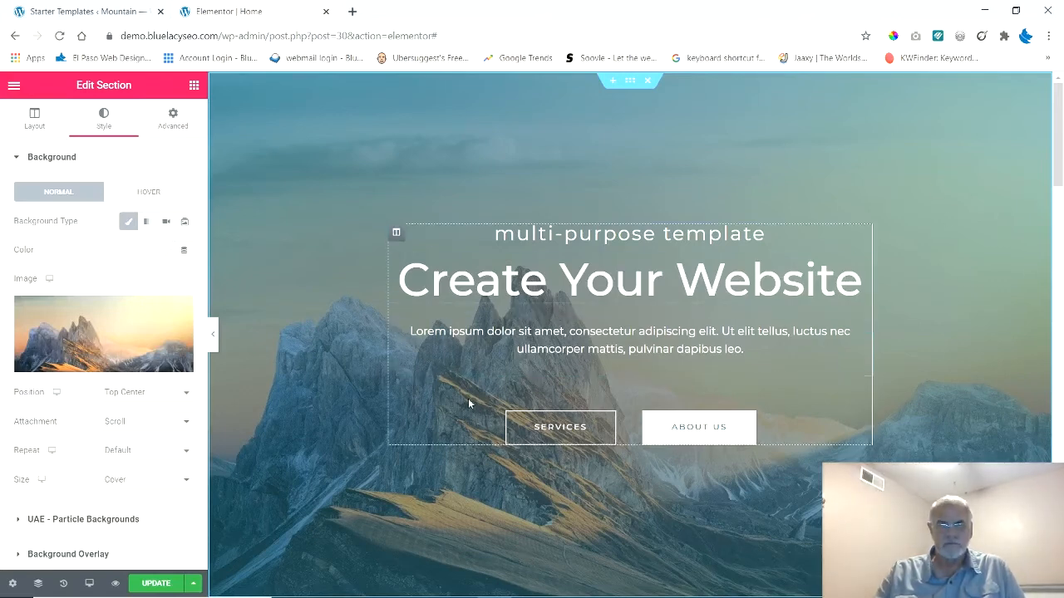
# Step: Return to the WordPress dashboard and open the Media Library to view the site's uploaded images
pyautogui.click(107, 11)
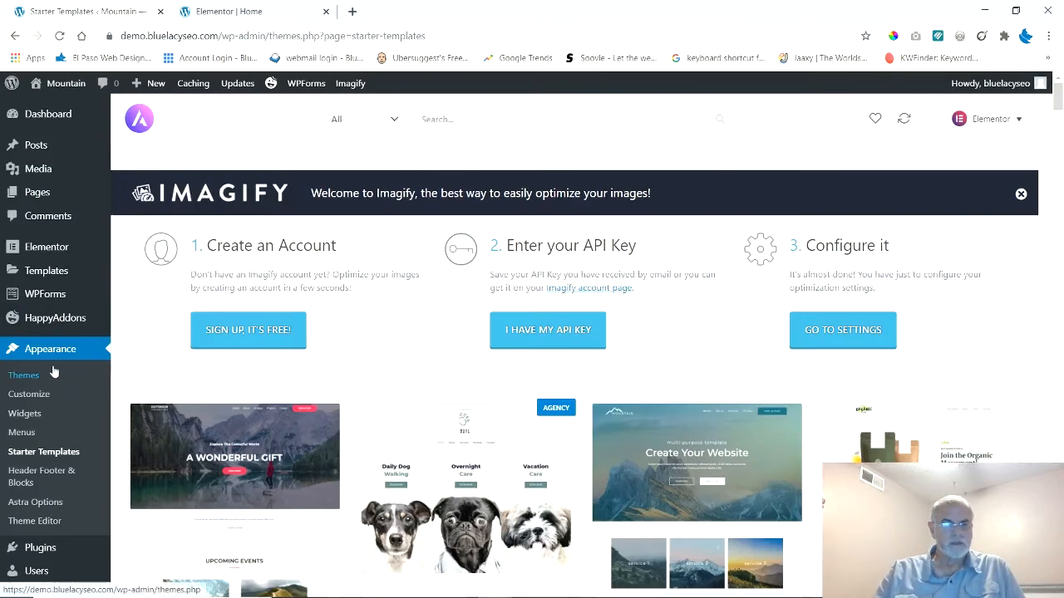
pyautogui.scroll(-1, 50, 362)
pyautogui.scroll(1, 52, 332)
pyautogui.moveTo(33, 170)
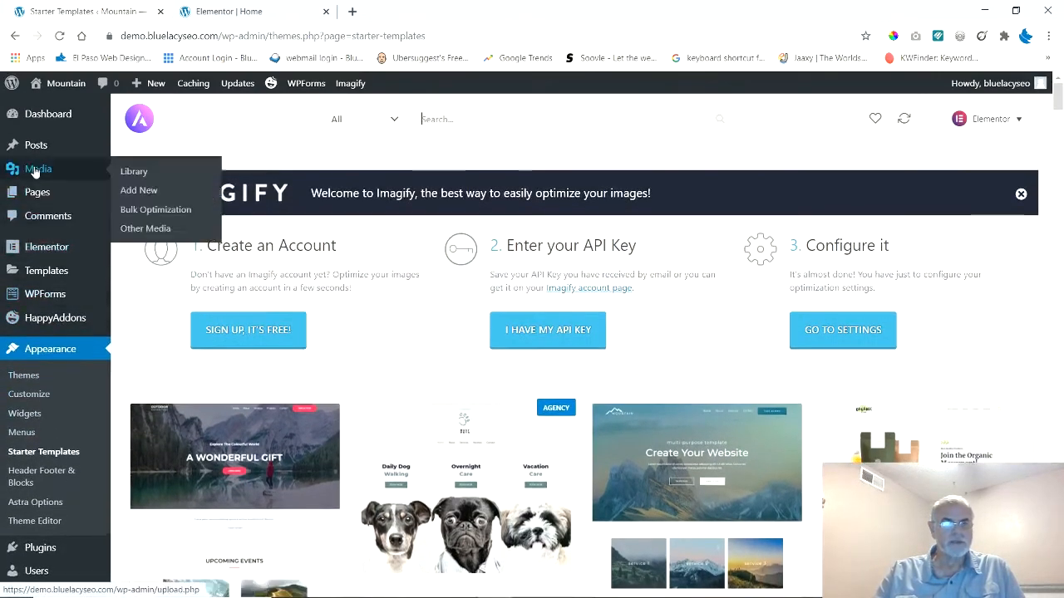
pyautogui.click(138, 174)
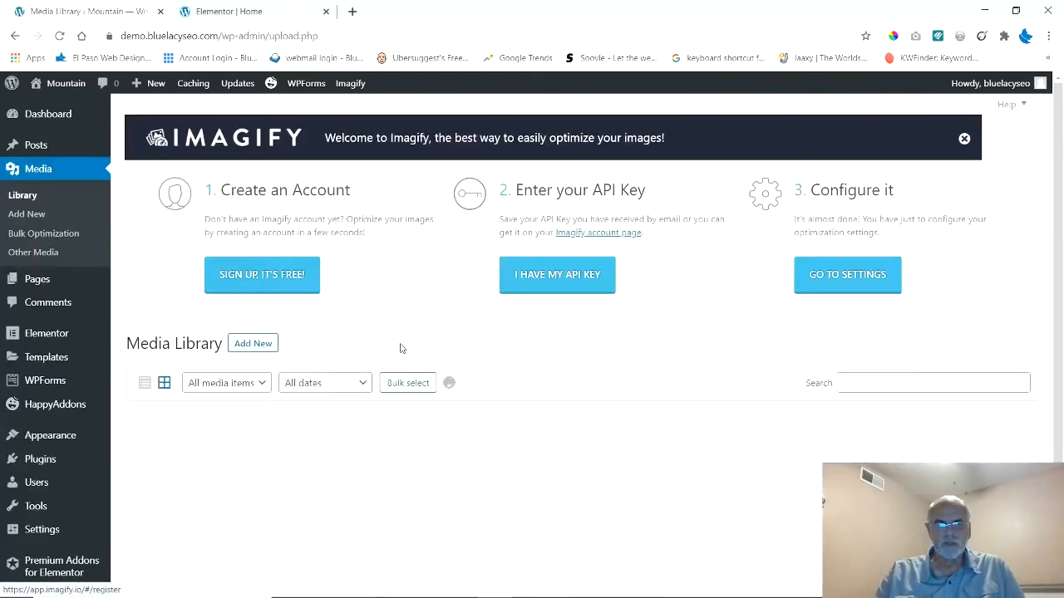
pyautogui.scroll(-2, 513, 328)
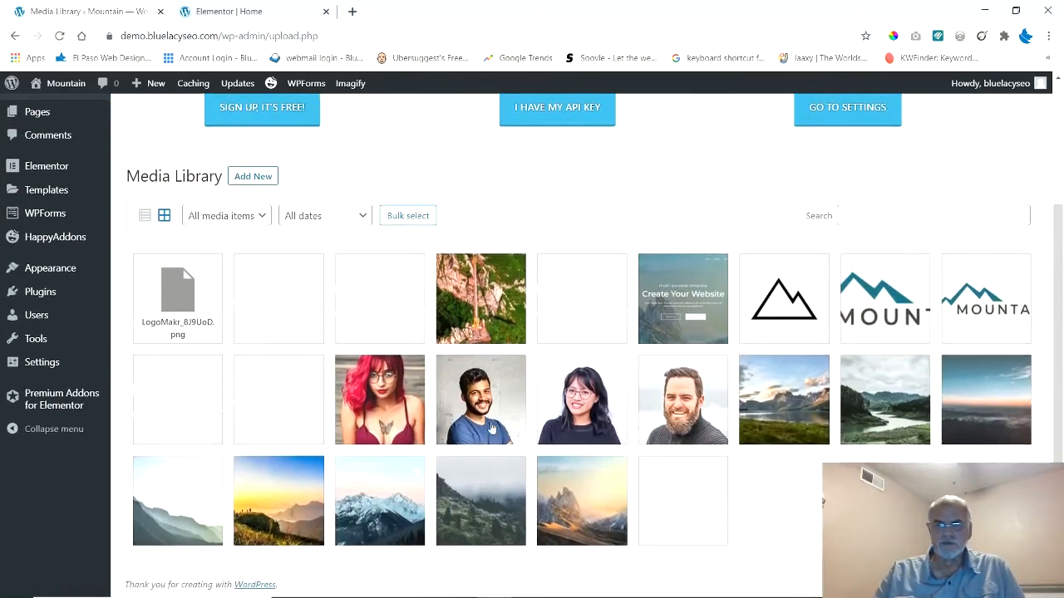
# Step: View the attachment details of landscape-mountains-sky-4843193.jpg and return to the Home page in the Elementor editor
pyautogui.click(583, 515)
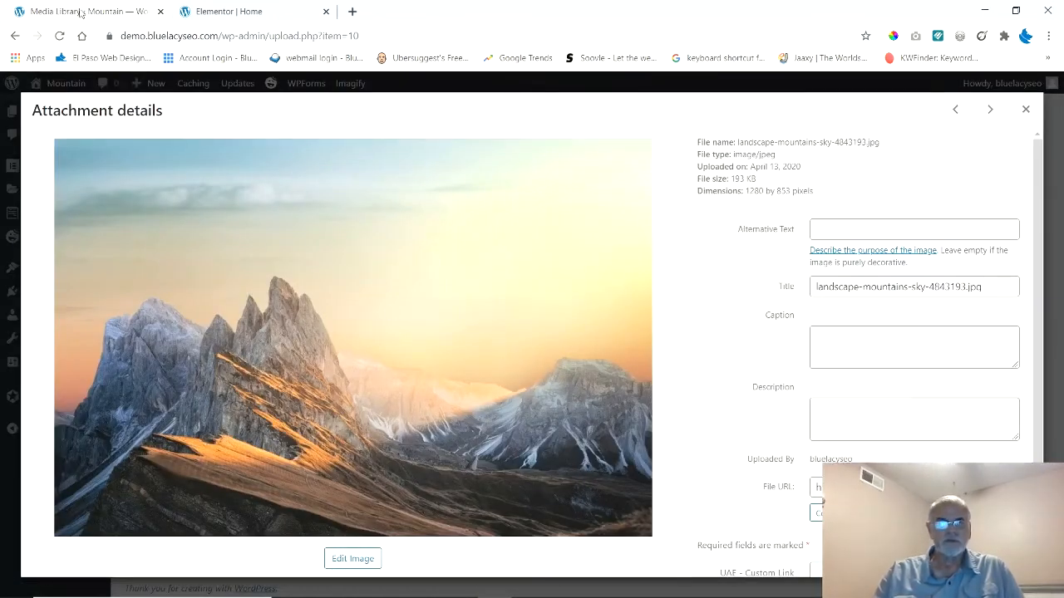
pyautogui.click(227, 14)
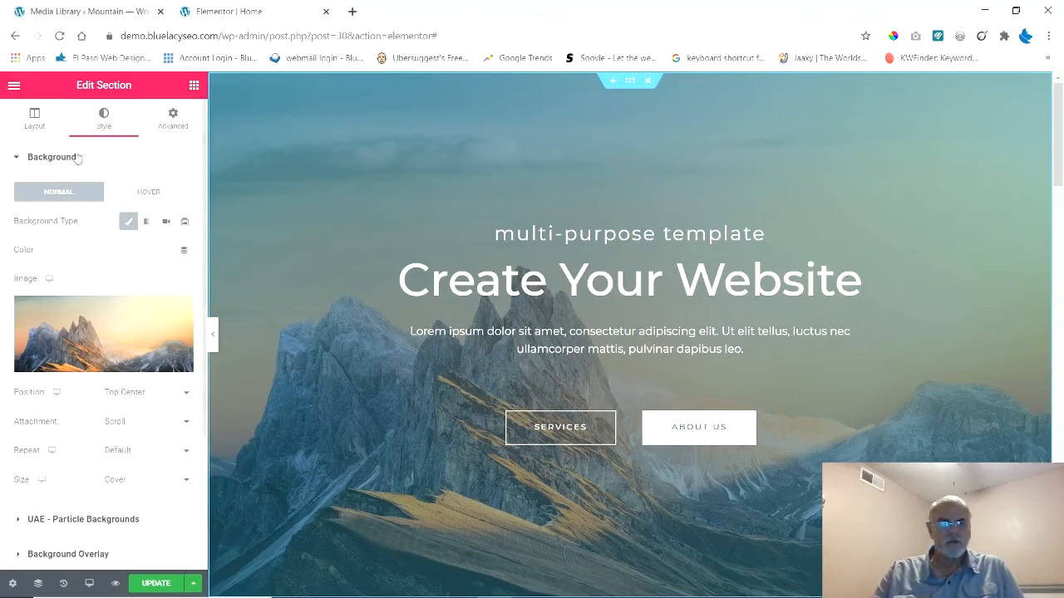
# Step: Show the hero section's Background Overlay settings and inspect the first and second gradient colors without altering them
pyautogui.scroll(-3, 63, 374)
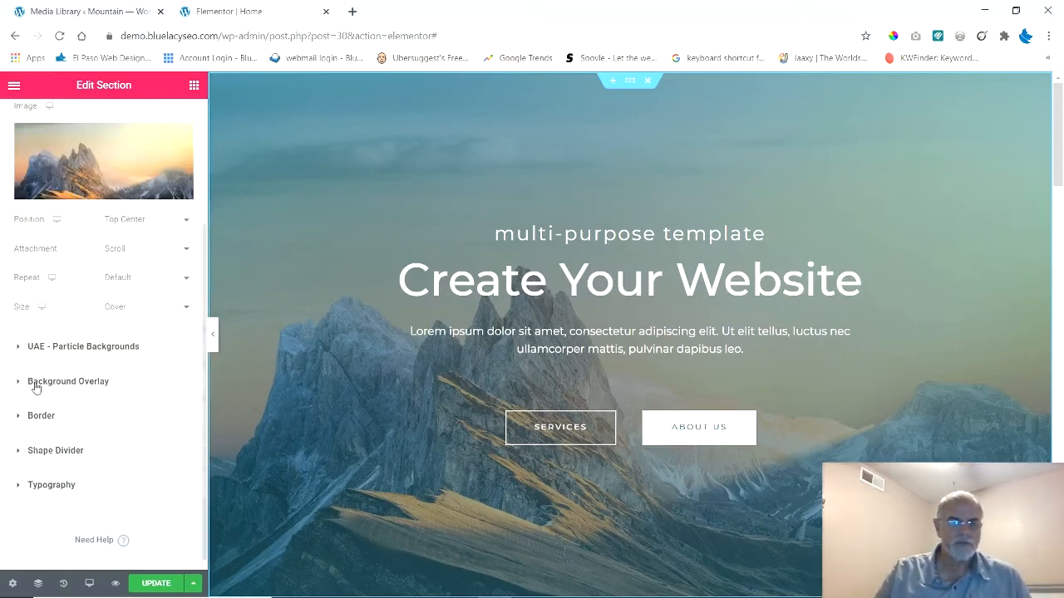
pyautogui.click(35, 381)
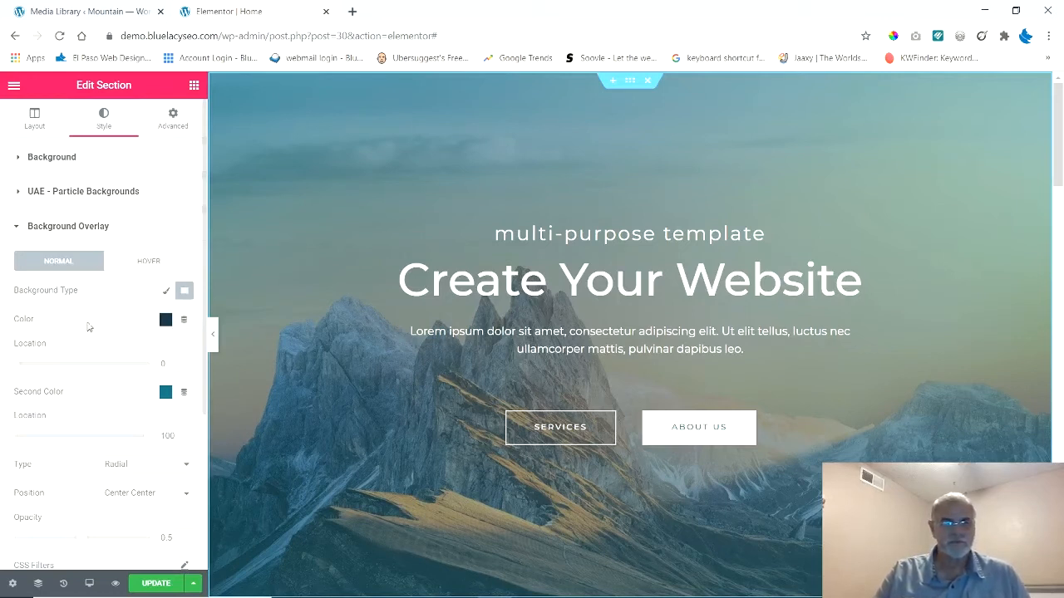
pyautogui.click(165, 319)
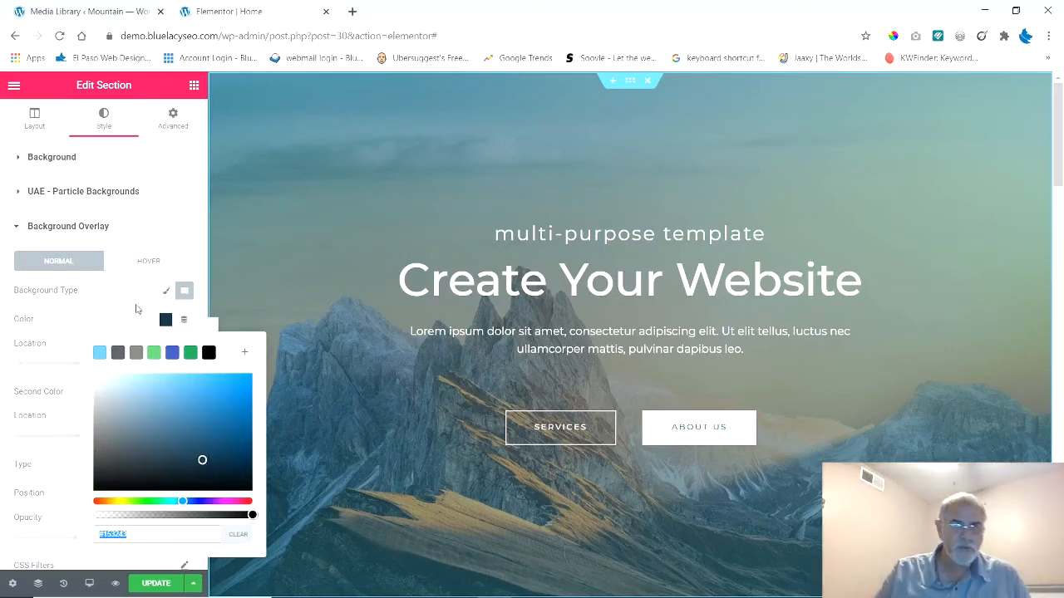
pyautogui.click(110, 307)
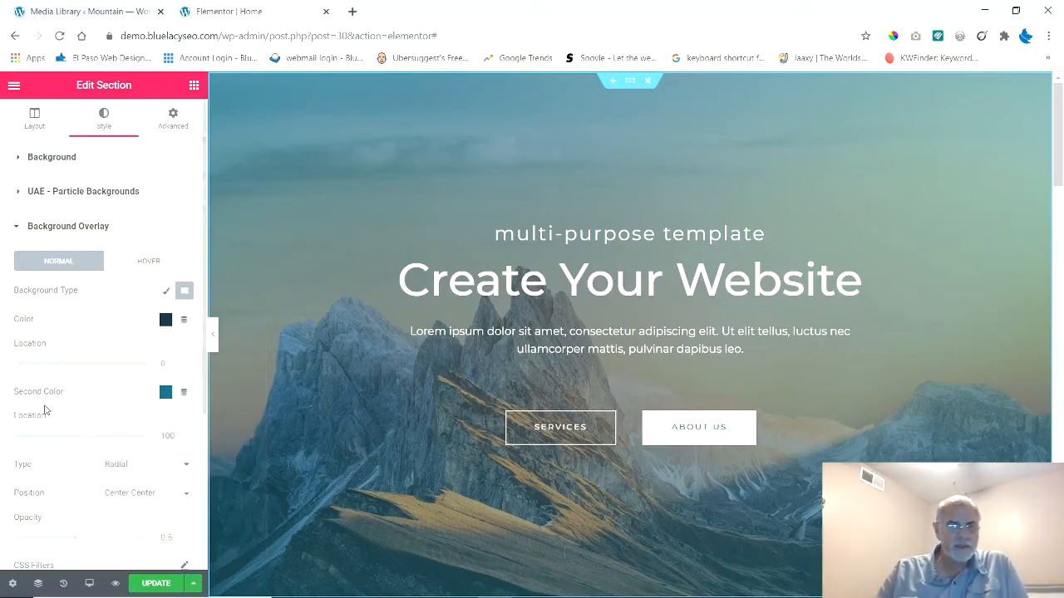
pyautogui.click(165, 392)
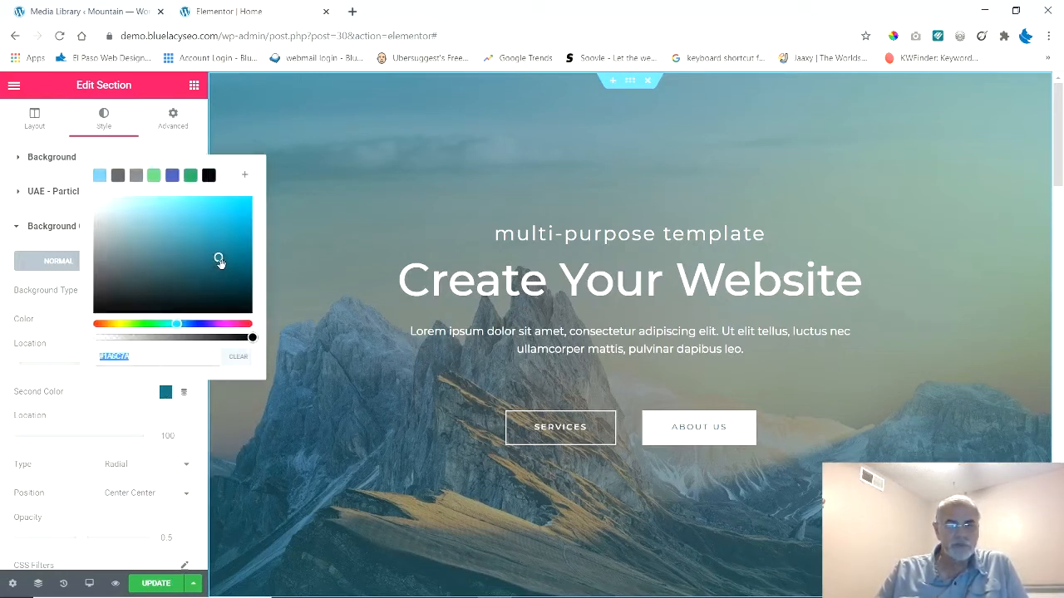
pyautogui.click(122, 400)
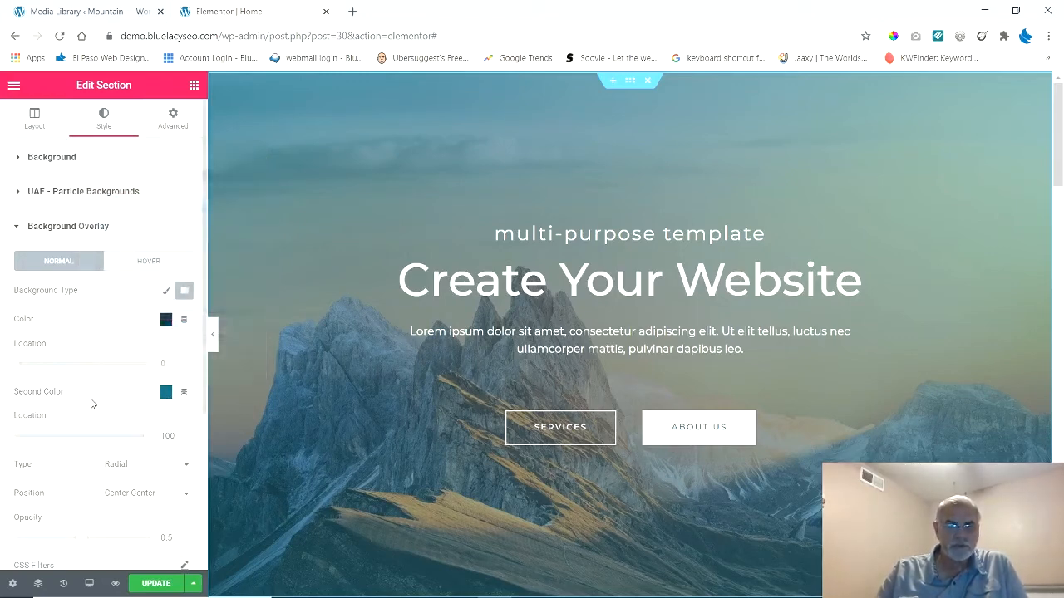
# Step: Try the Linear type for the overlay gradient, switch it back to Radial, and view the available position options
pyautogui.scroll(-2, 91, 404)
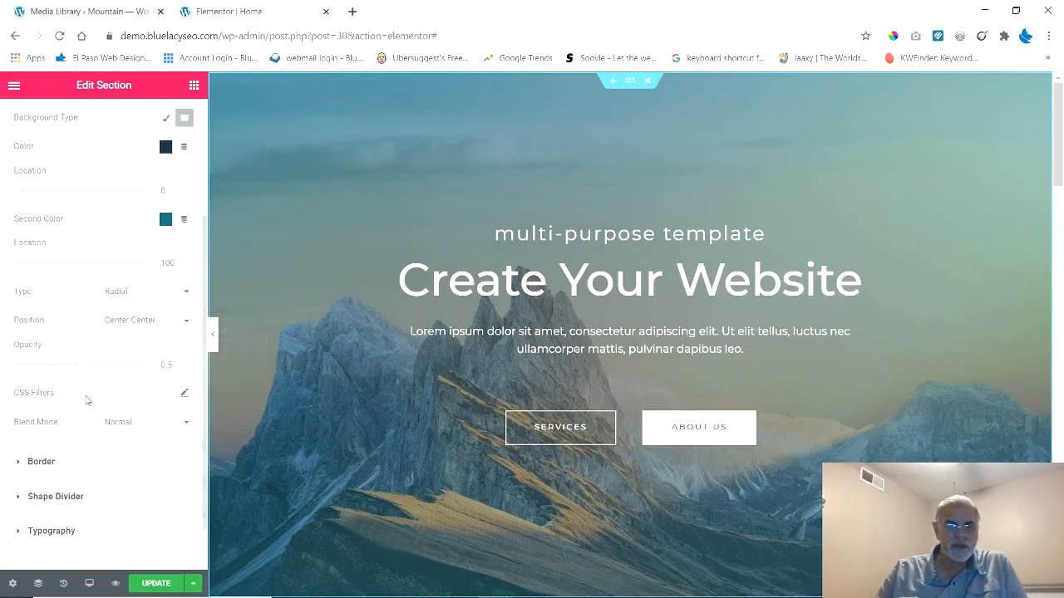
pyautogui.click(179, 298)
pyautogui.click(153, 308)
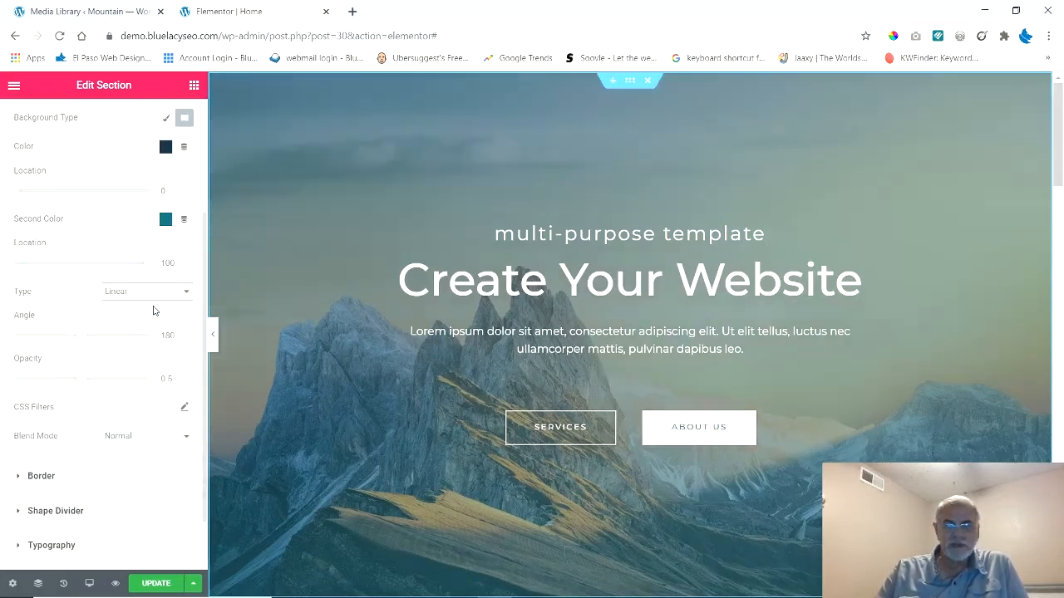
pyautogui.click(186, 295)
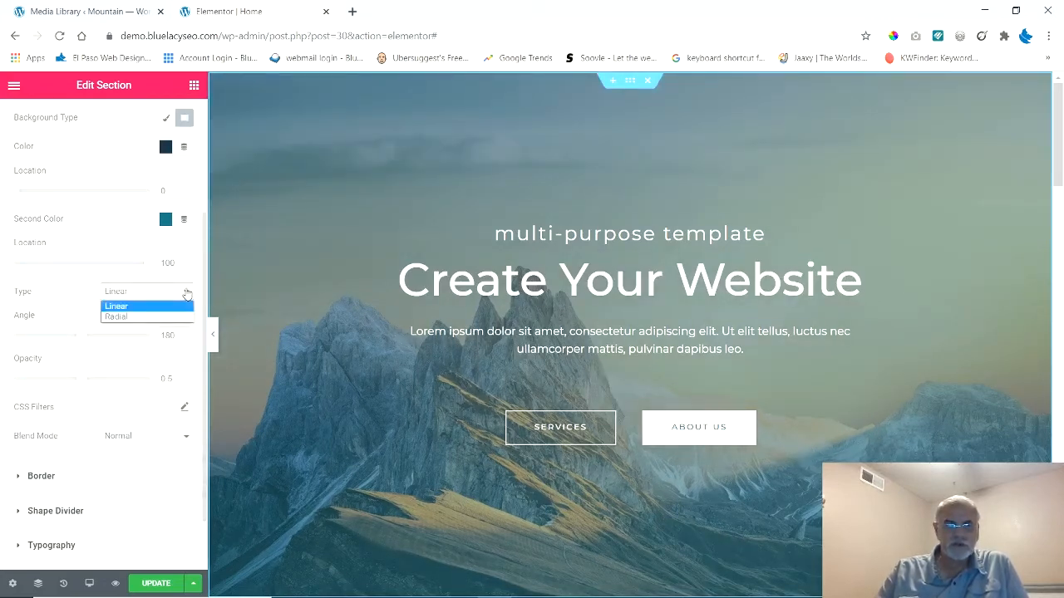
pyautogui.click(132, 317)
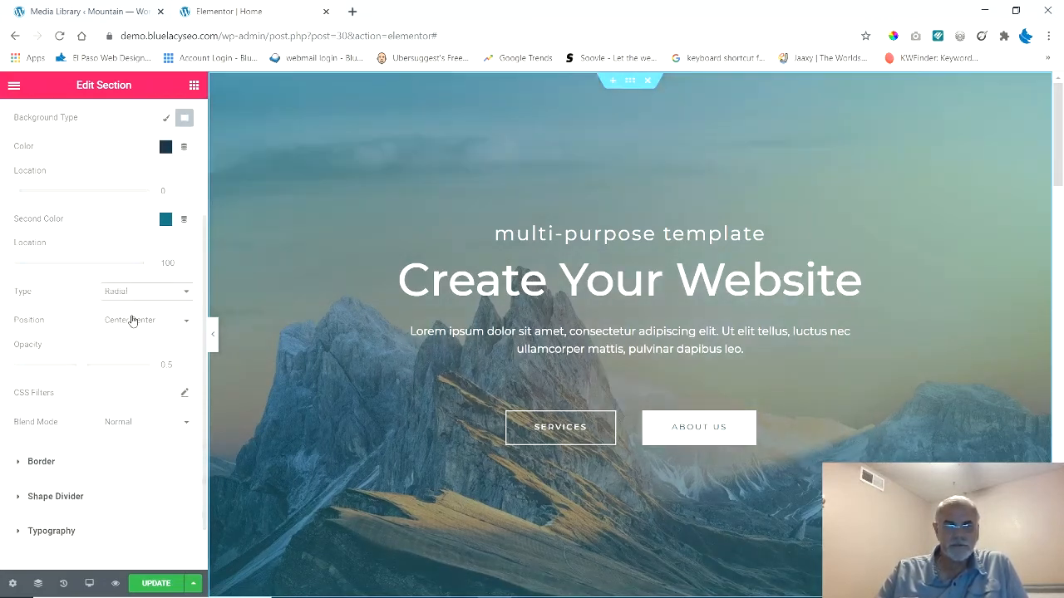
pyautogui.click(185, 323)
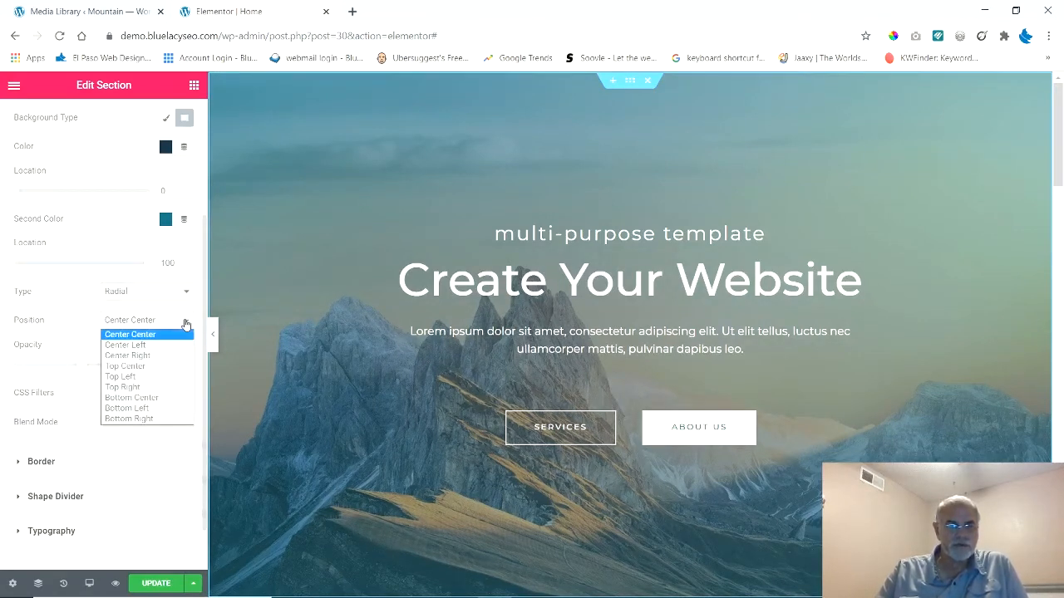
pyautogui.click(186, 323)
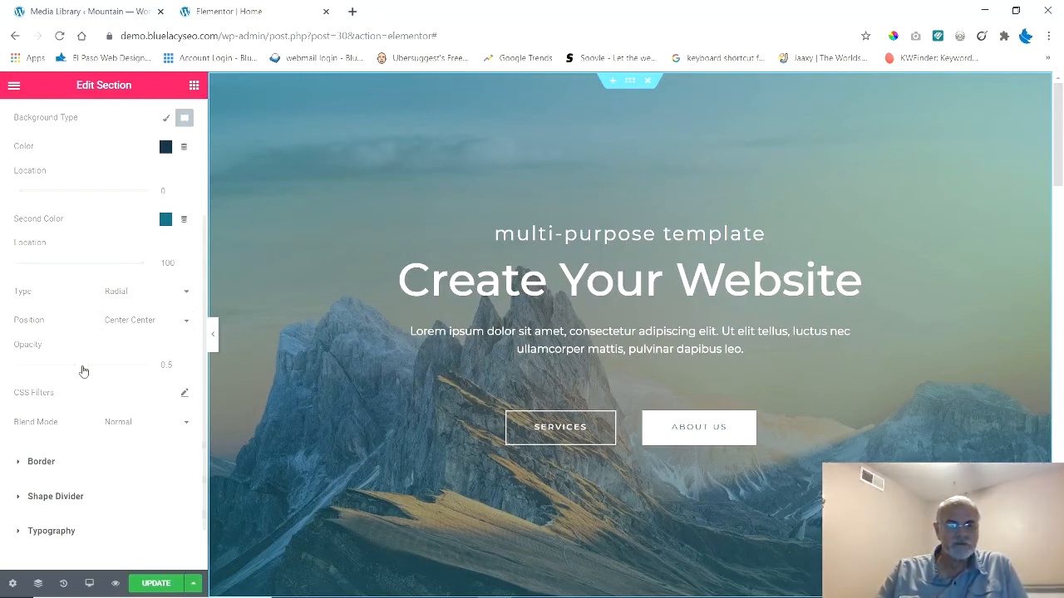
# Step: Set the overlay's opacity to 0, restore it to 0.5, and preview the full-width page with each value
pyautogui.moveTo(83, 372); pyautogui.dragTo(8, 369)
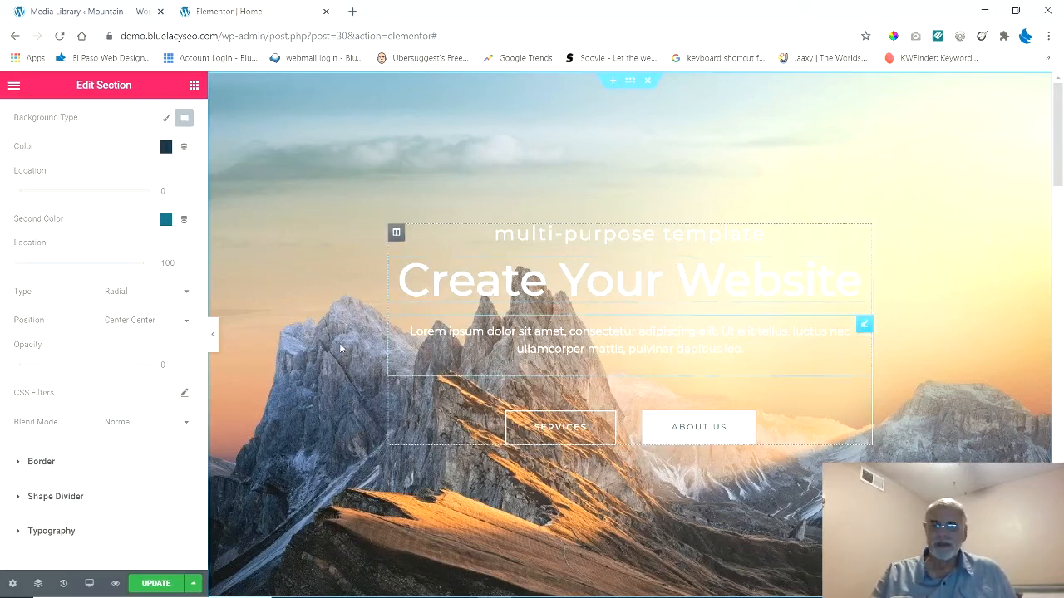
pyautogui.click(212, 333)
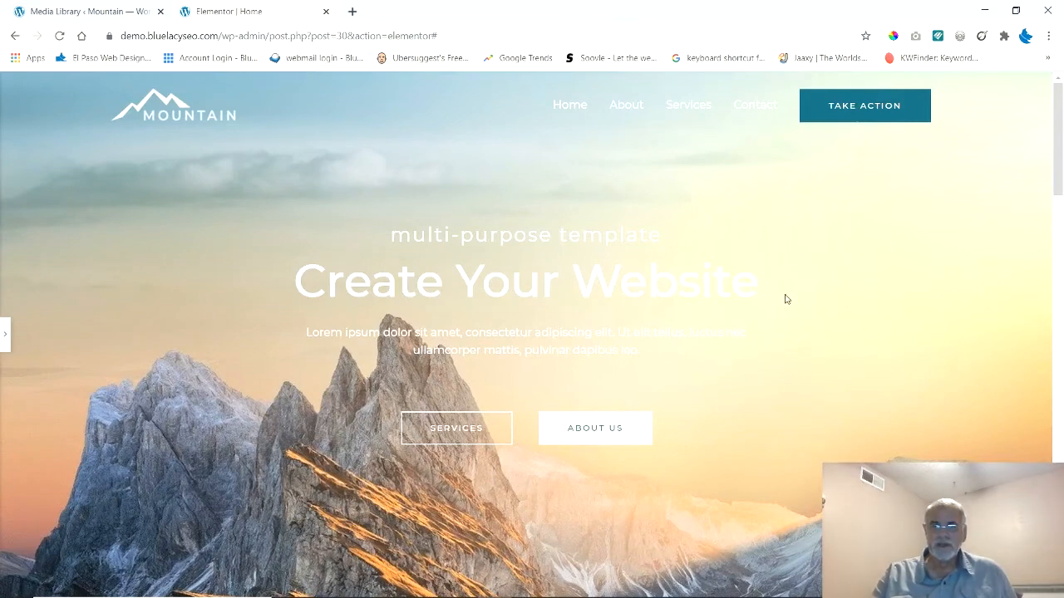
pyautogui.click(5, 336)
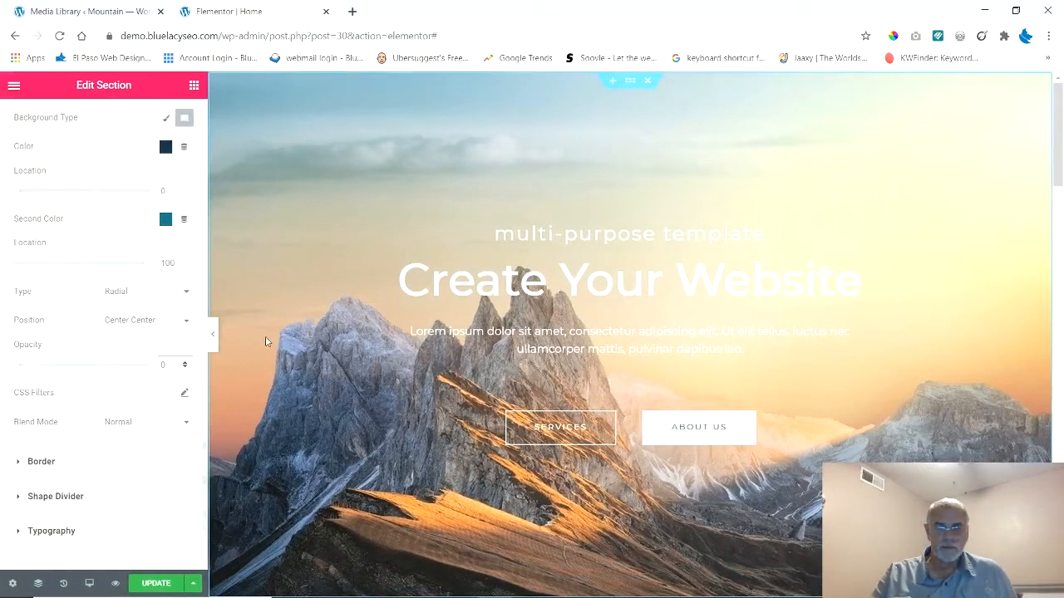
pyautogui.write('.5')
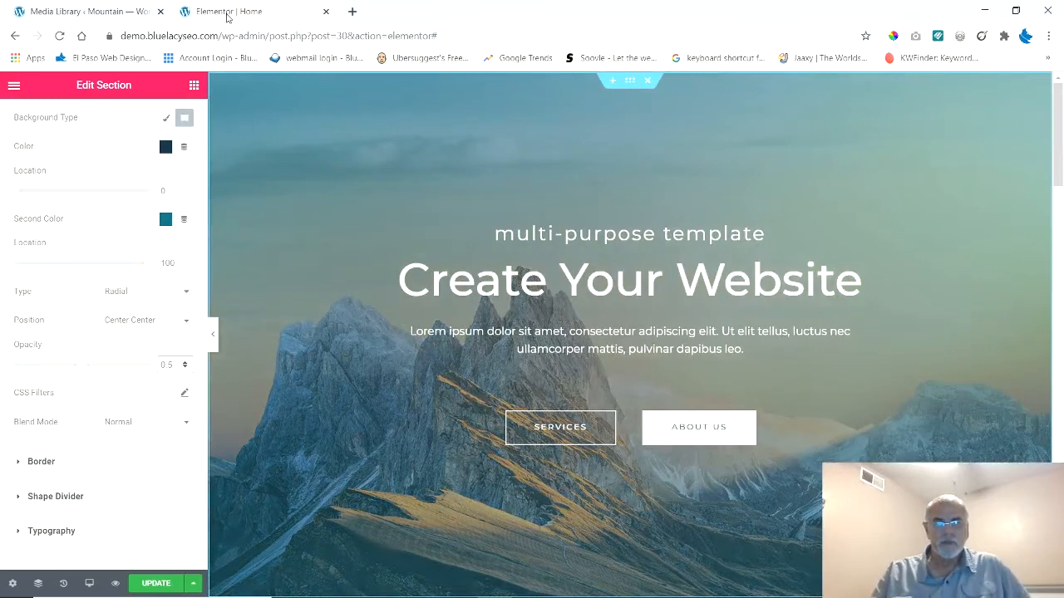
pyautogui.click(213, 334)
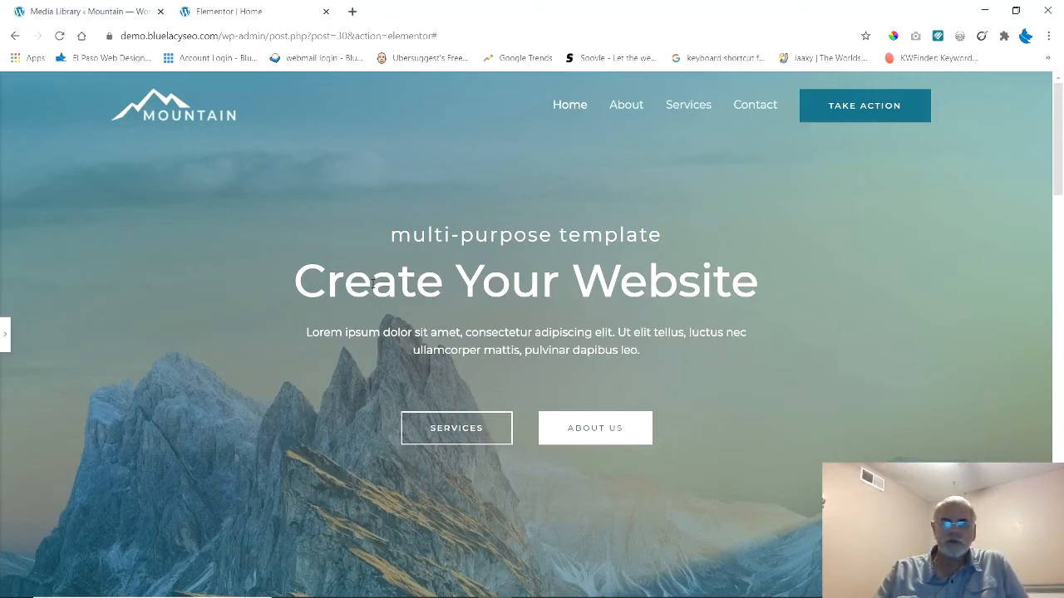
pyautogui.click(6, 336)
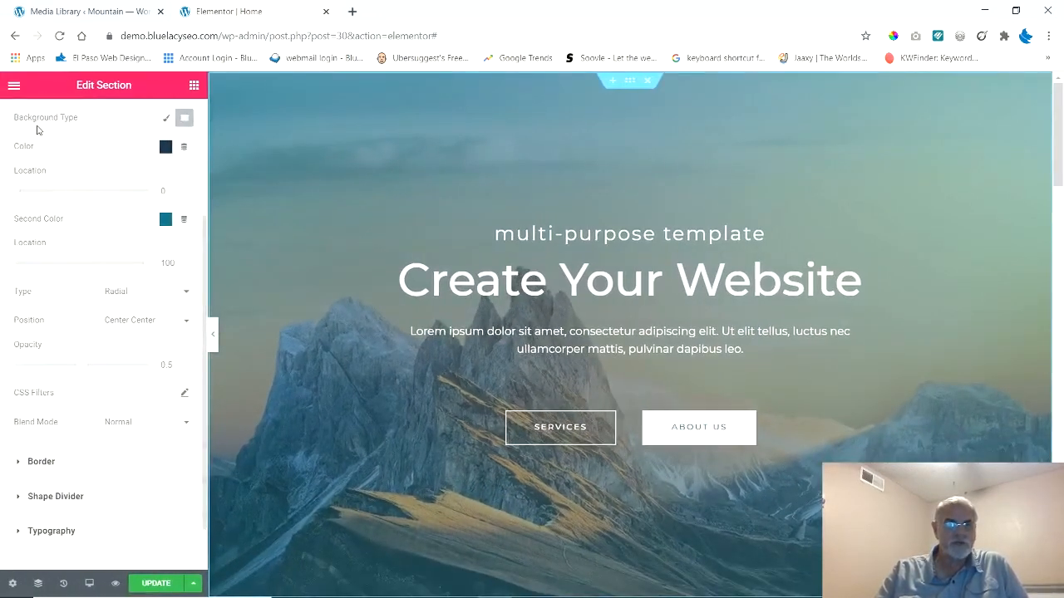
# Step: Remove the current background image from the hero section
pyautogui.scroll(3, 83, 302)
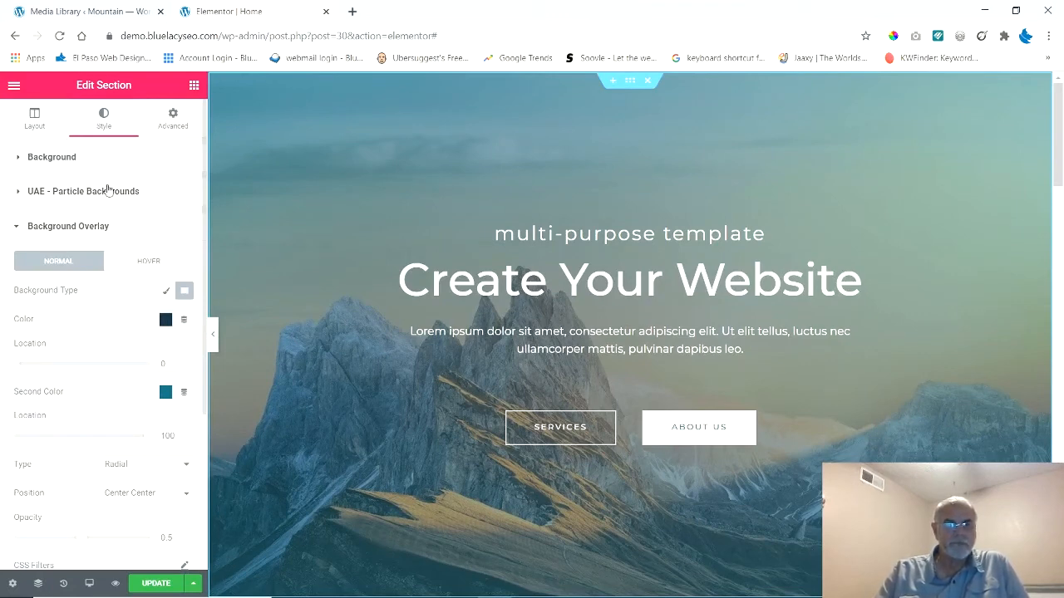
pyautogui.click(48, 157)
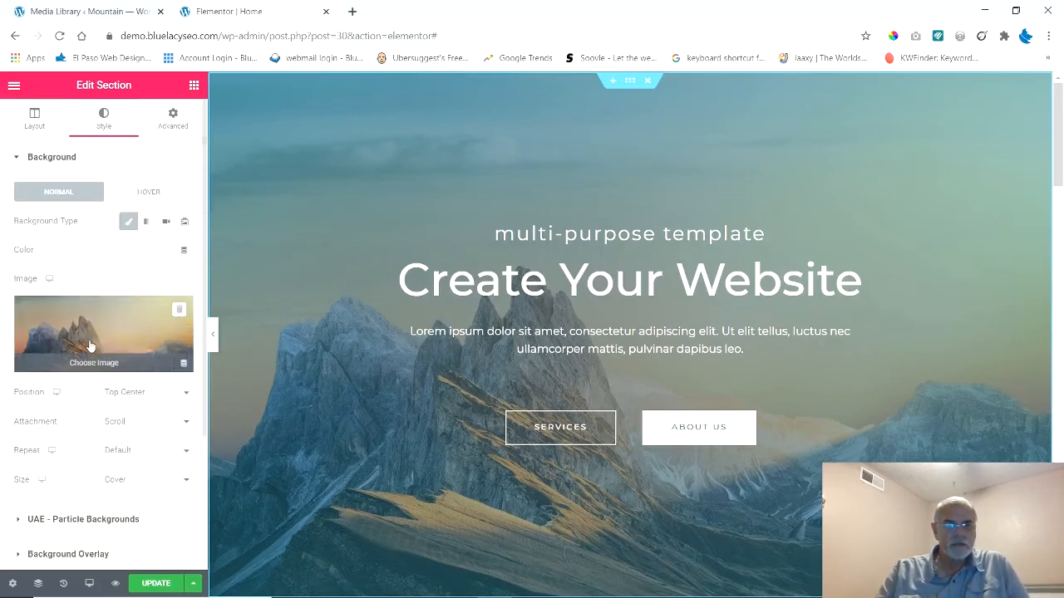
pyautogui.click(179, 313)
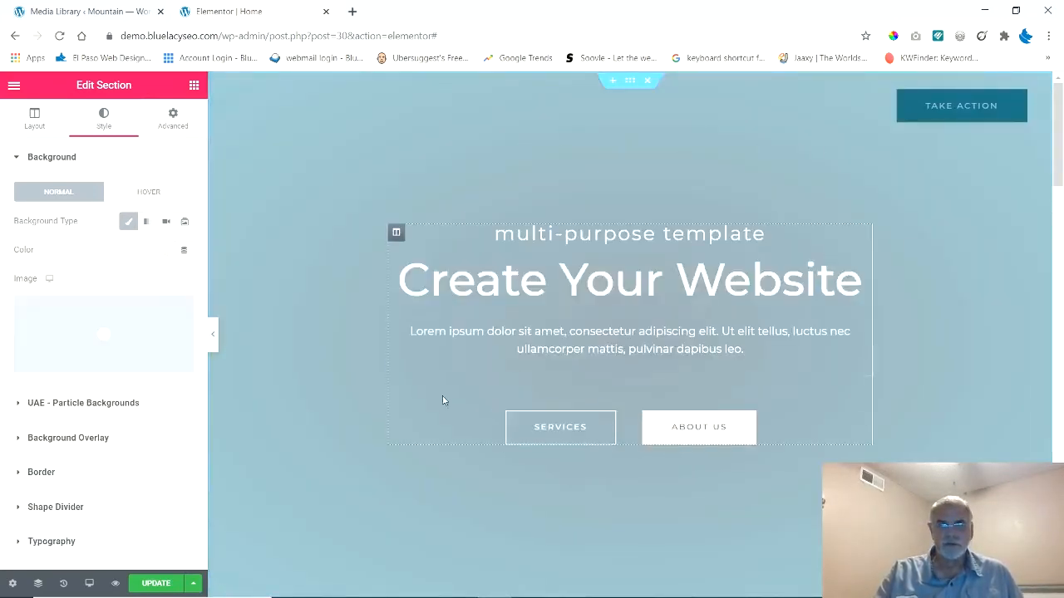
# Step: Insert aerial-view-1280x720-2.jpg from the Media Library as the hero section's background image and preview the page full width
pyautogui.click(86, 366)
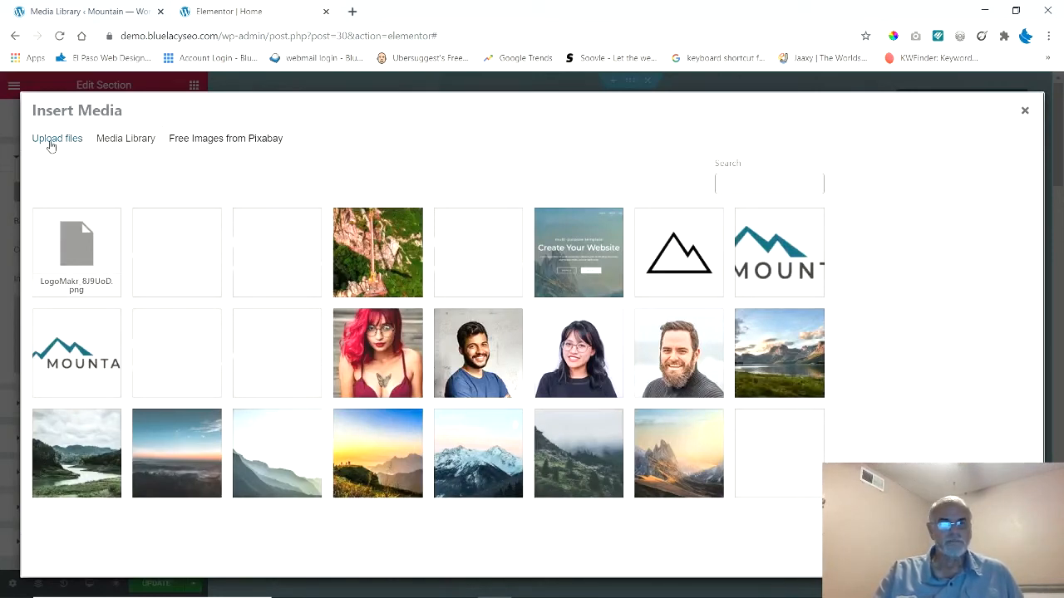
pyautogui.click(379, 265)
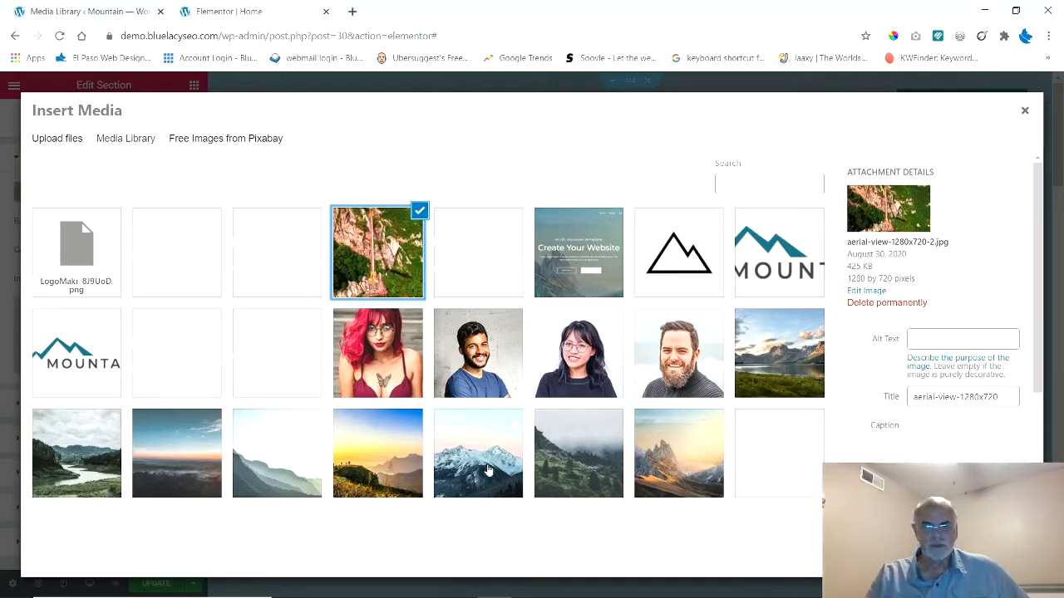
pyautogui.click(665, 470)
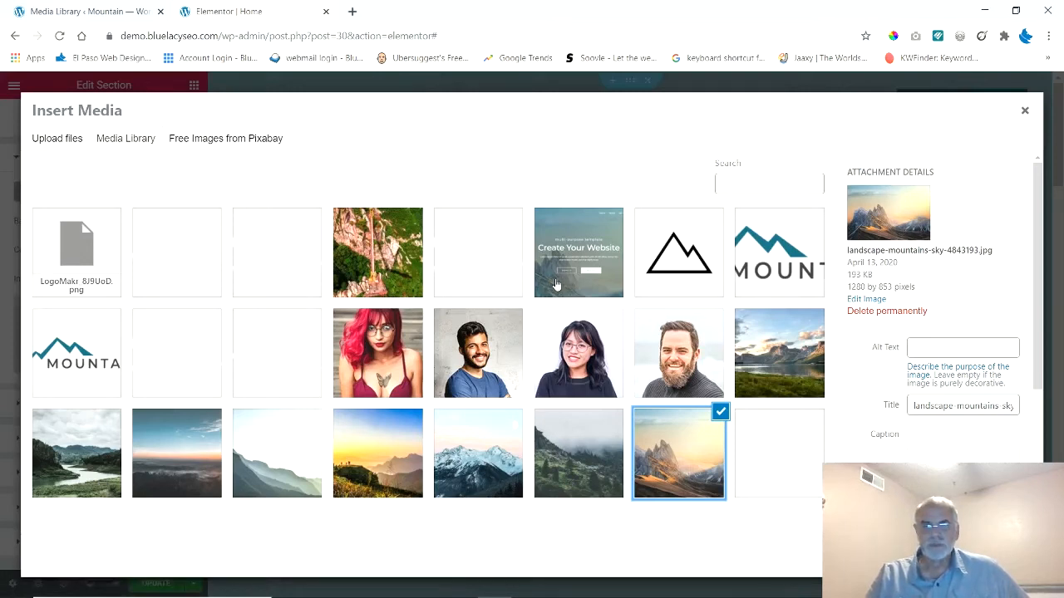
pyautogui.click(363, 260)
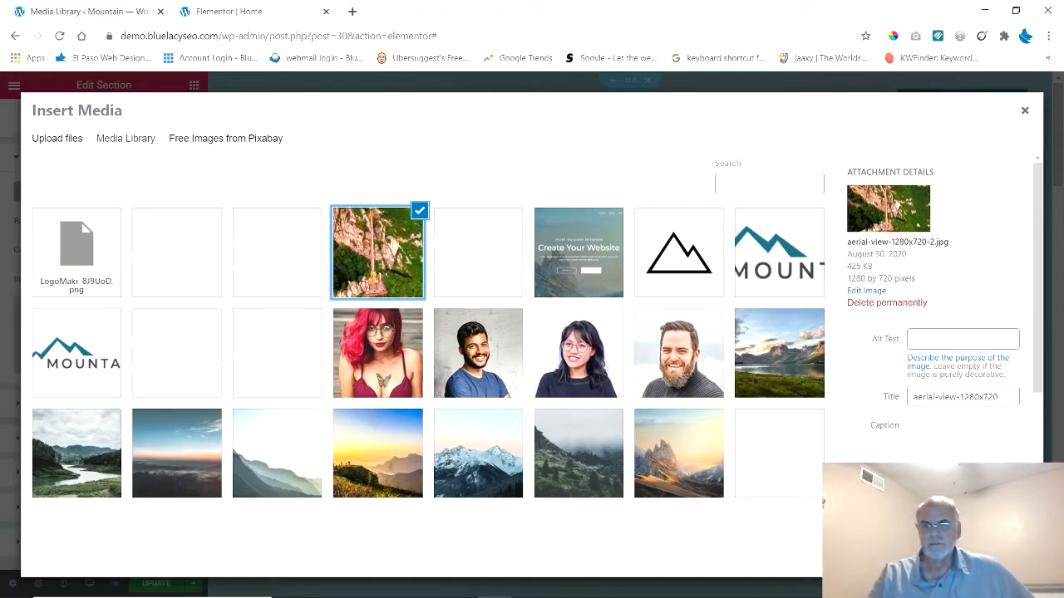
pyautogui.click(994, 558)
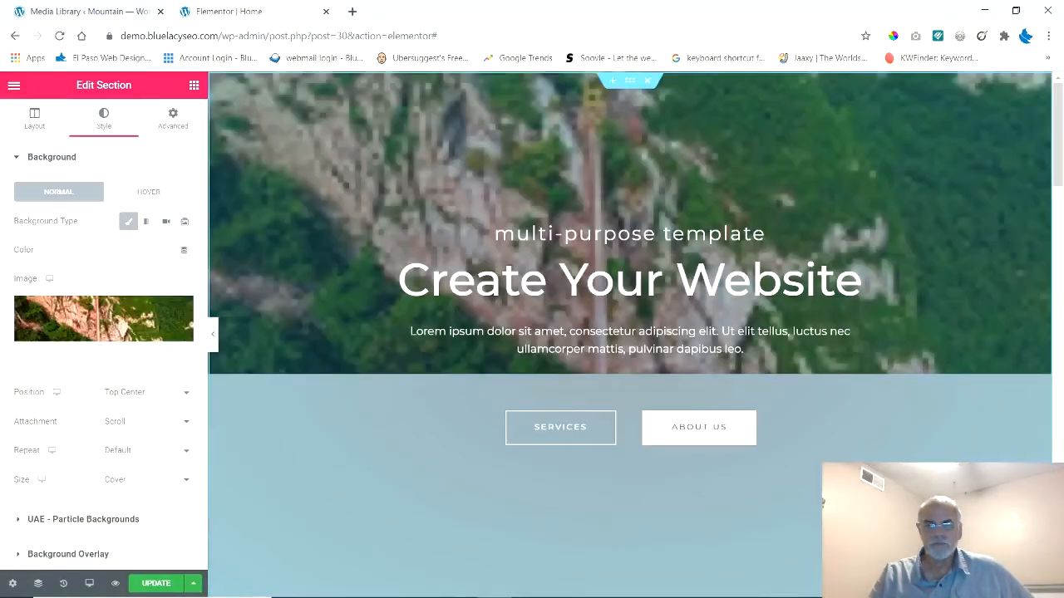
pyautogui.click(214, 339)
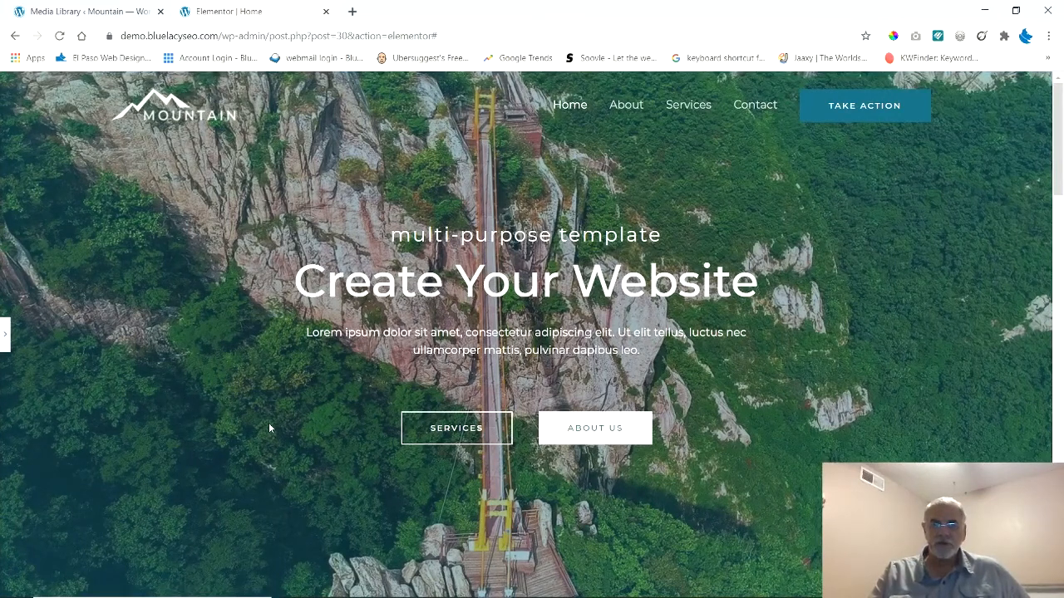
pyautogui.click(6, 342)
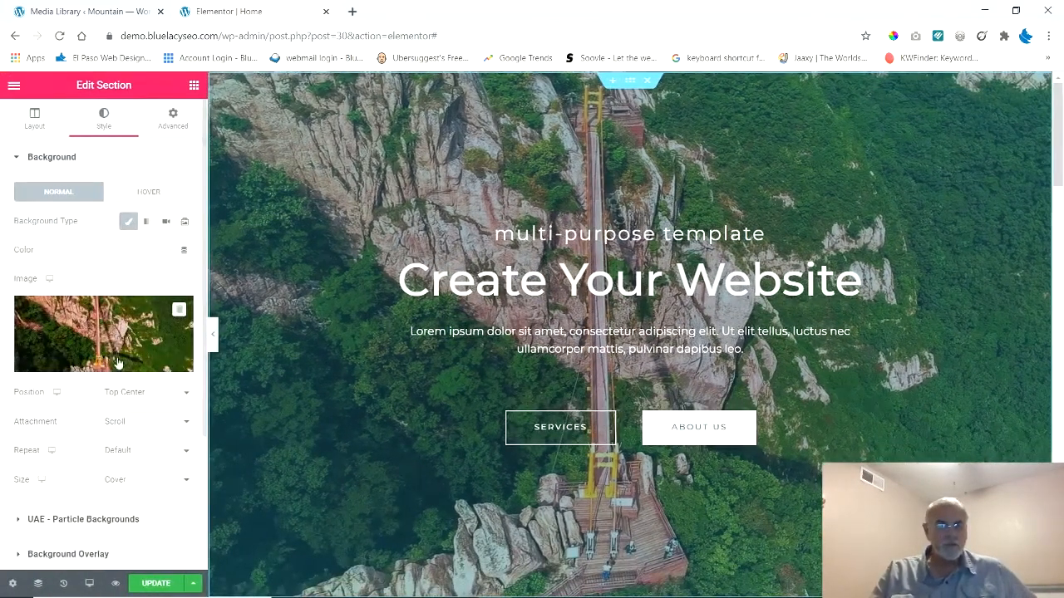
# Step: Clear the second color of the hero section's background overlay gradient and preview the page full width
pyautogui.click(73, 554)
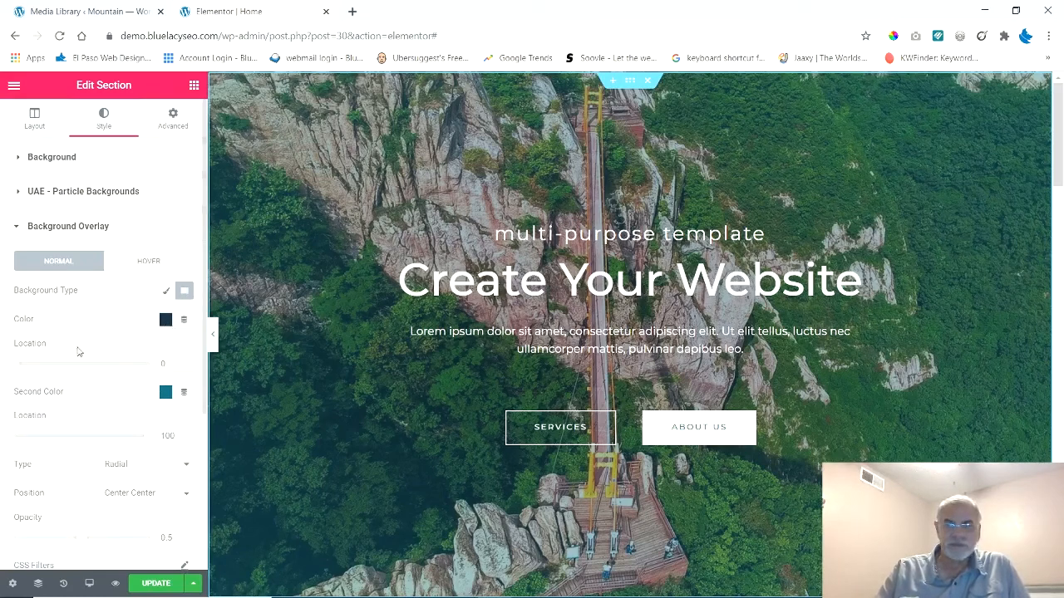
pyautogui.click(165, 392)
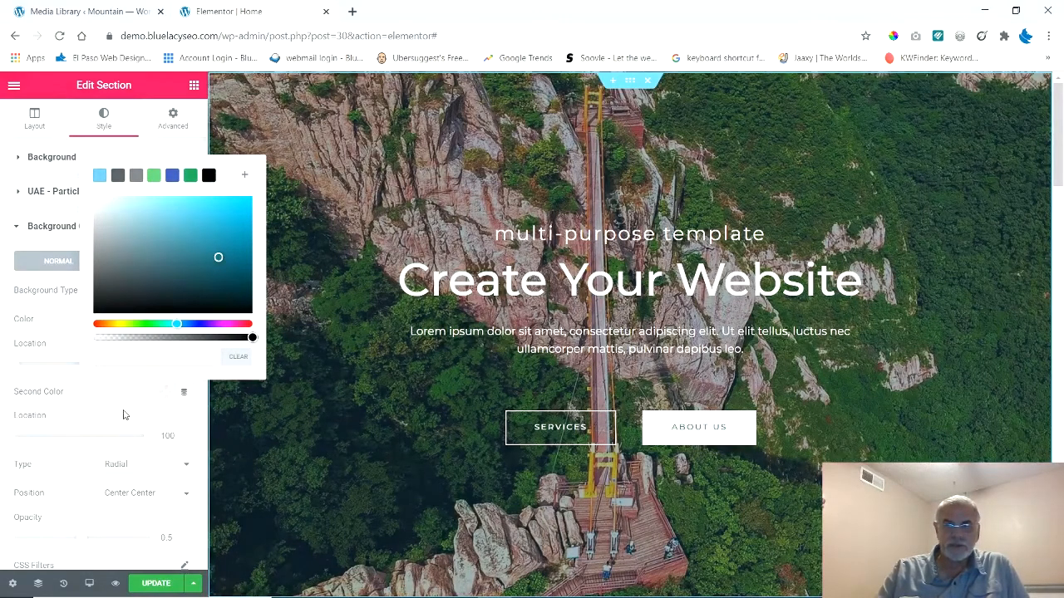
pyautogui.click(114, 402)
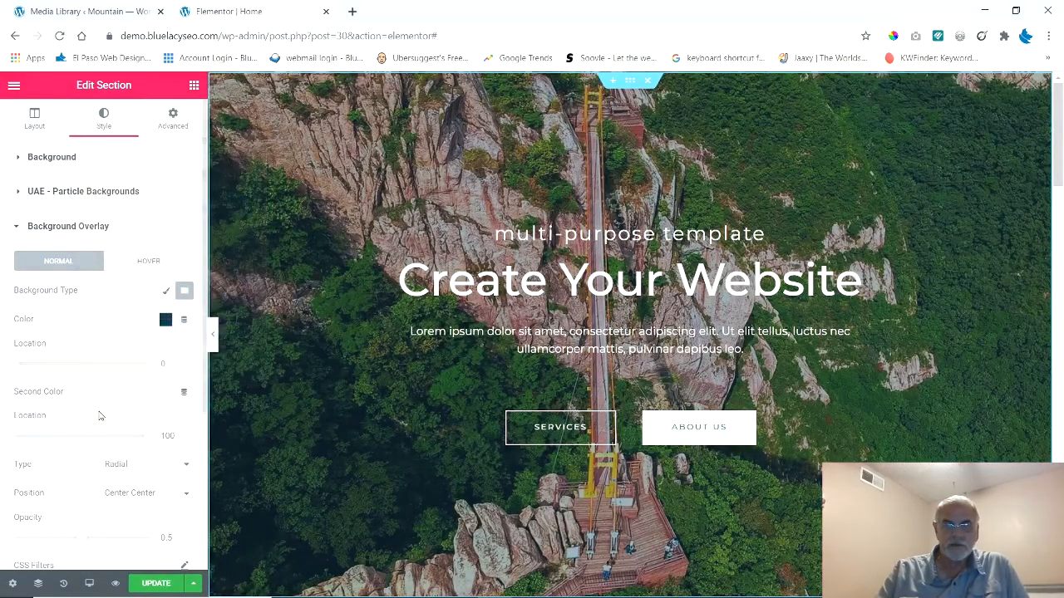
pyautogui.click(212, 335)
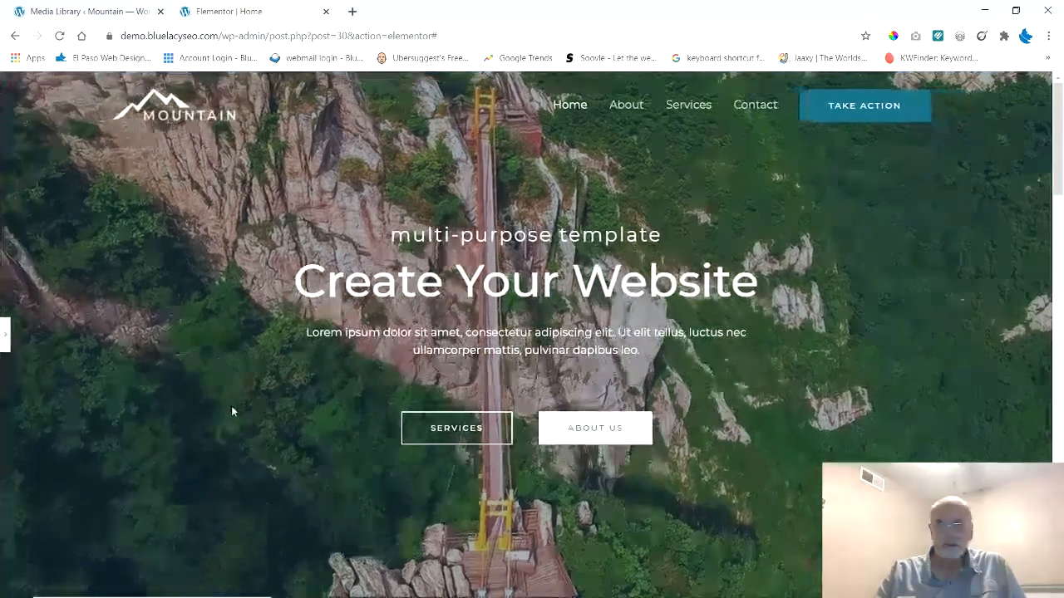
pyautogui.click(6, 336)
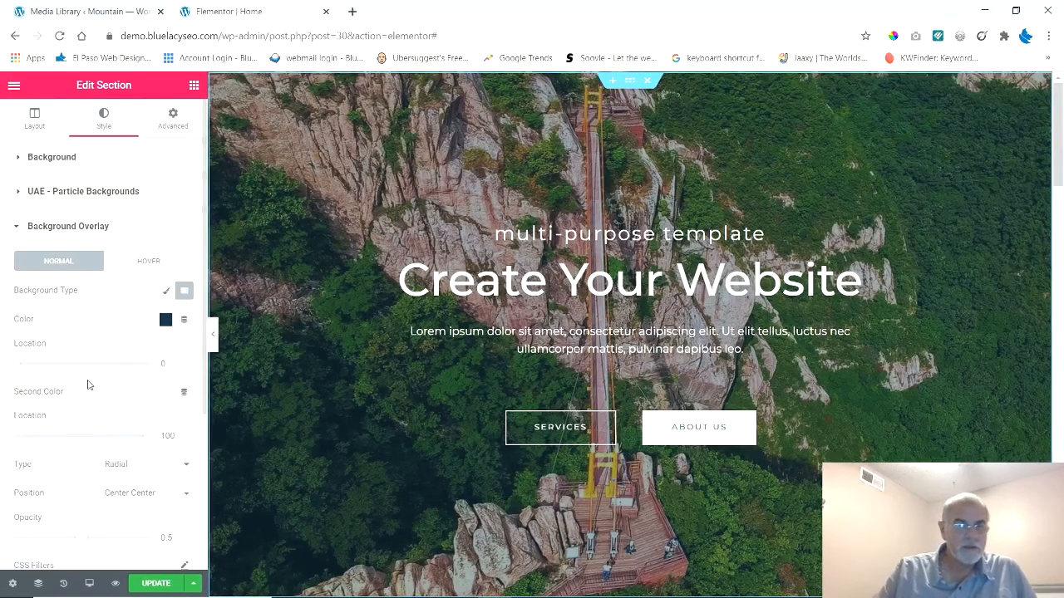
# Step: Set the hero section's background overlay opacity to 0.31 and preview the page full width
pyautogui.scroll(-2, 88, 384)
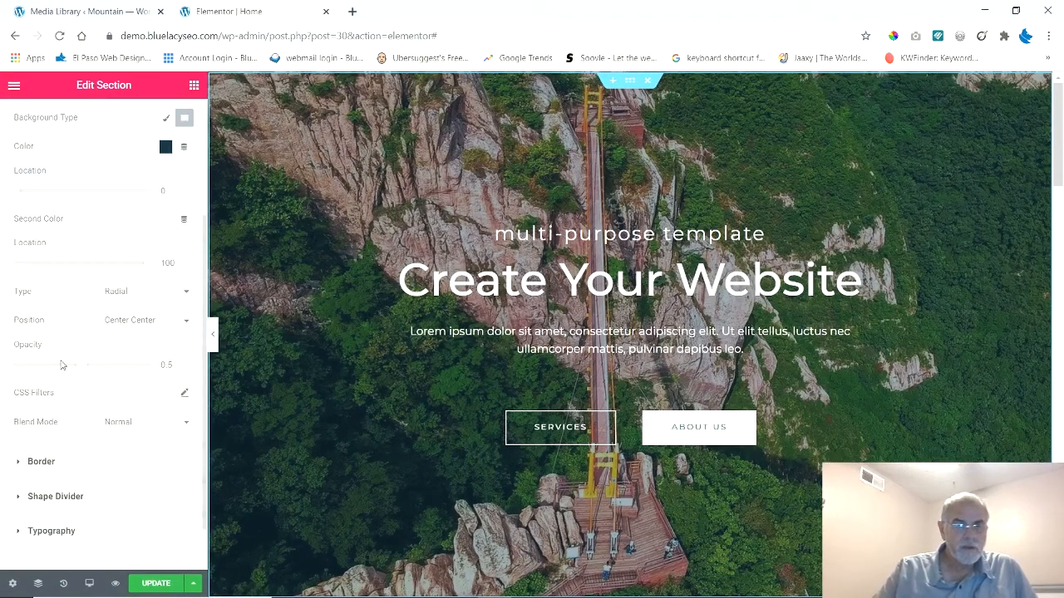
pyautogui.moveTo(81, 369); pyautogui.dragTo(58, 371)
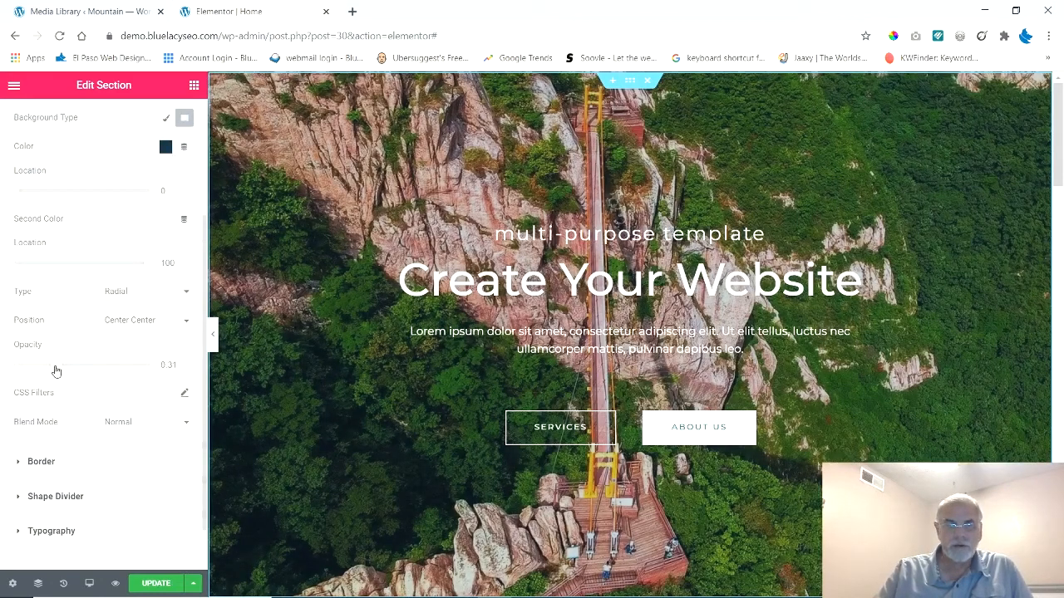
pyautogui.click(212, 335)
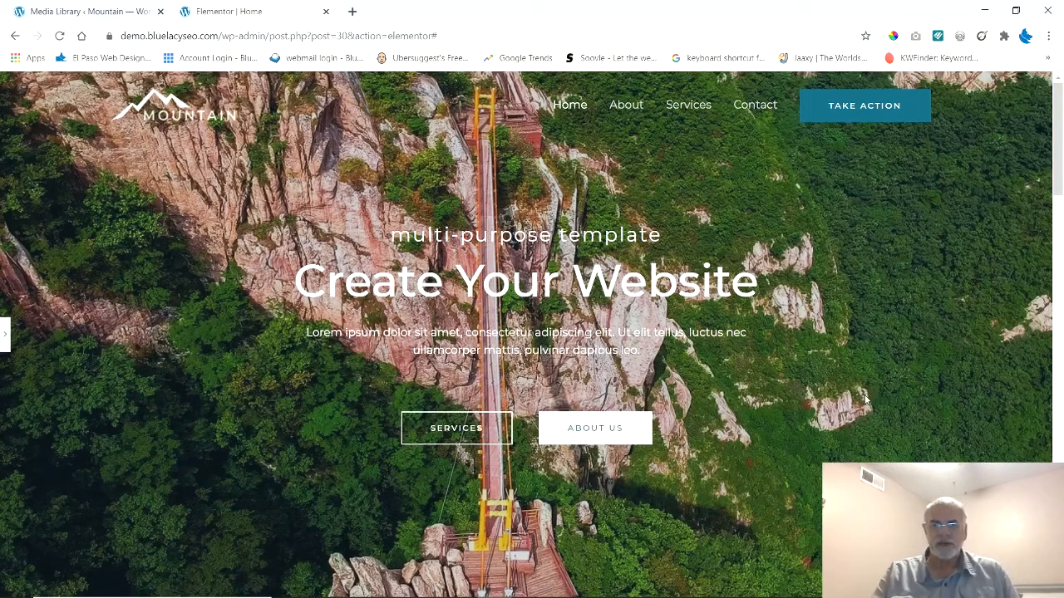
pyautogui.click(5, 335)
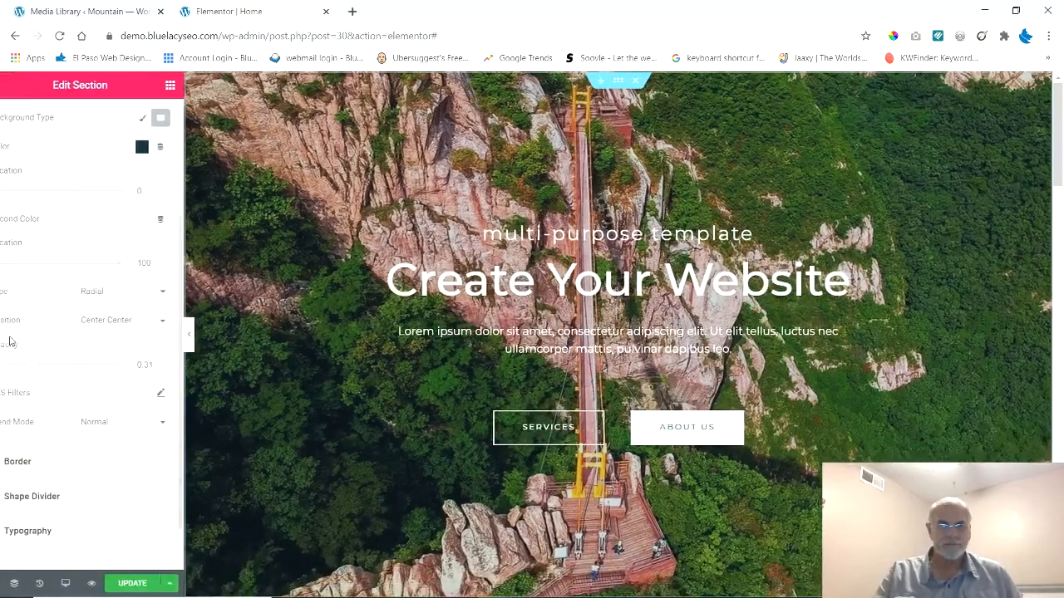
# Step: Set the overlay's opacity to 0, restore it to 0.31, and preview the full-width page with each value
pyautogui.moveTo(54, 373); pyautogui.dragTo(2, 376)
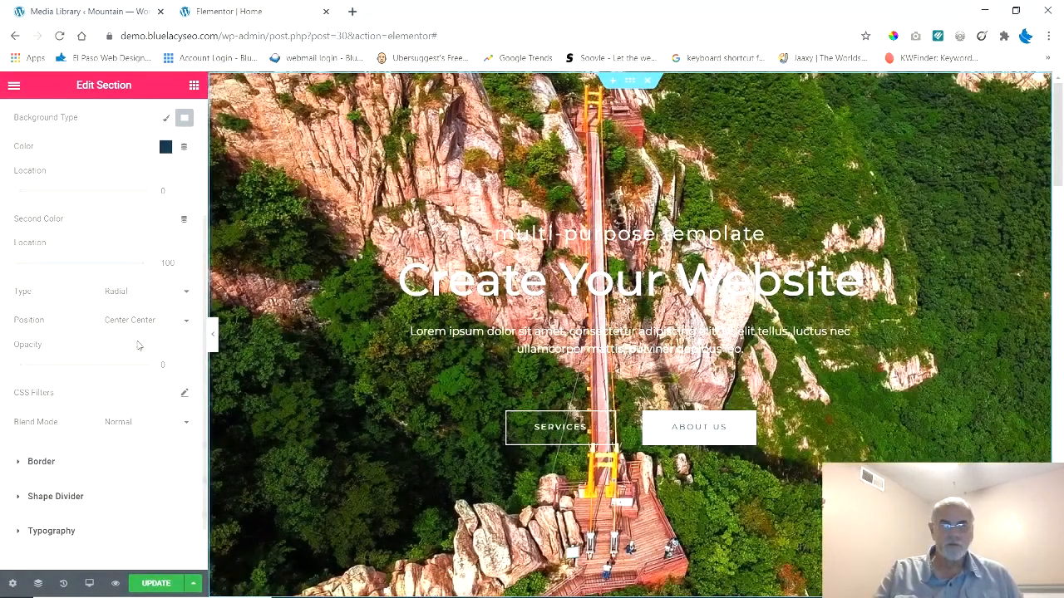
pyautogui.click(212, 334)
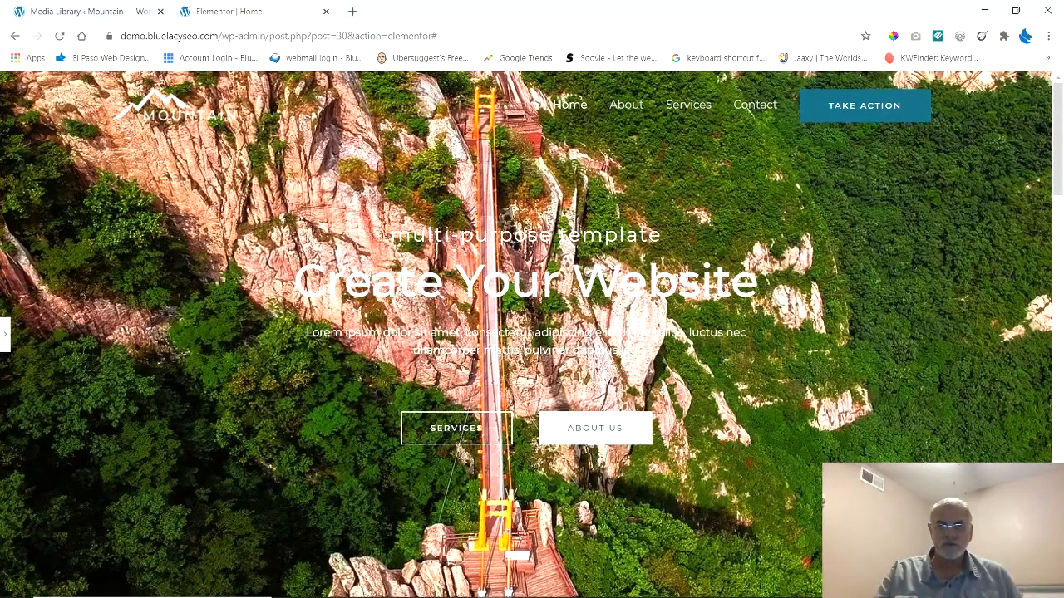
pyautogui.click(6, 341)
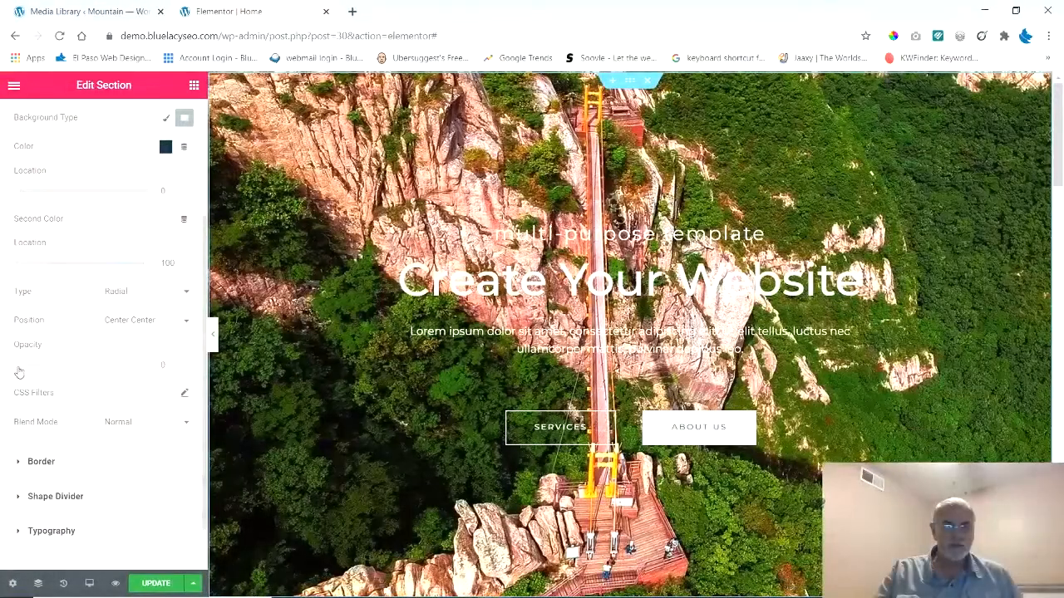
pyautogui.moveTo(31, 375); pyautogui.dragTo(60, 374)
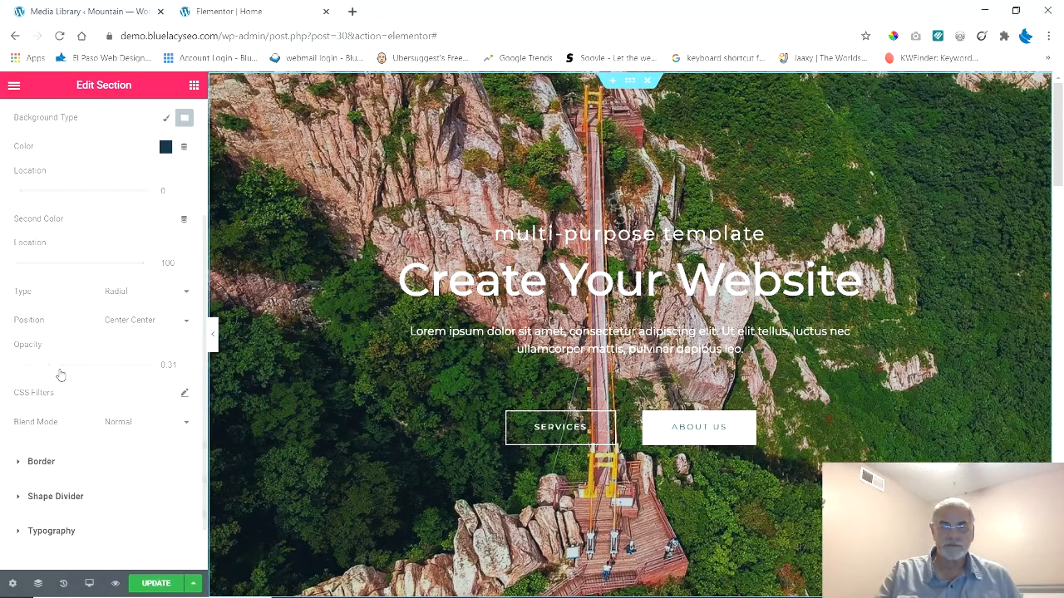
pyautogui.click(213, 334)
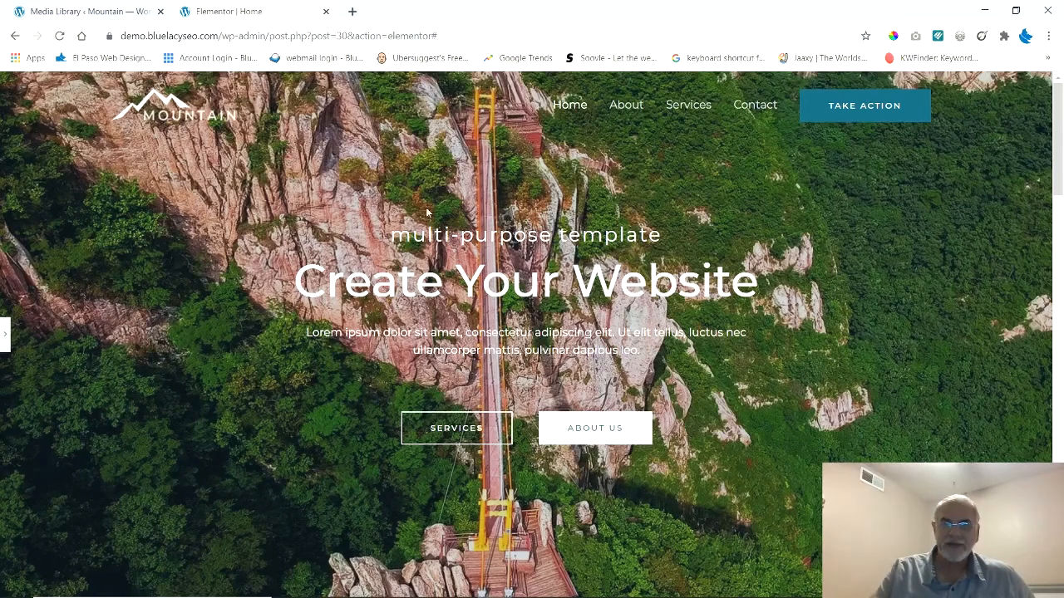
pyautogui.click(7, 336)
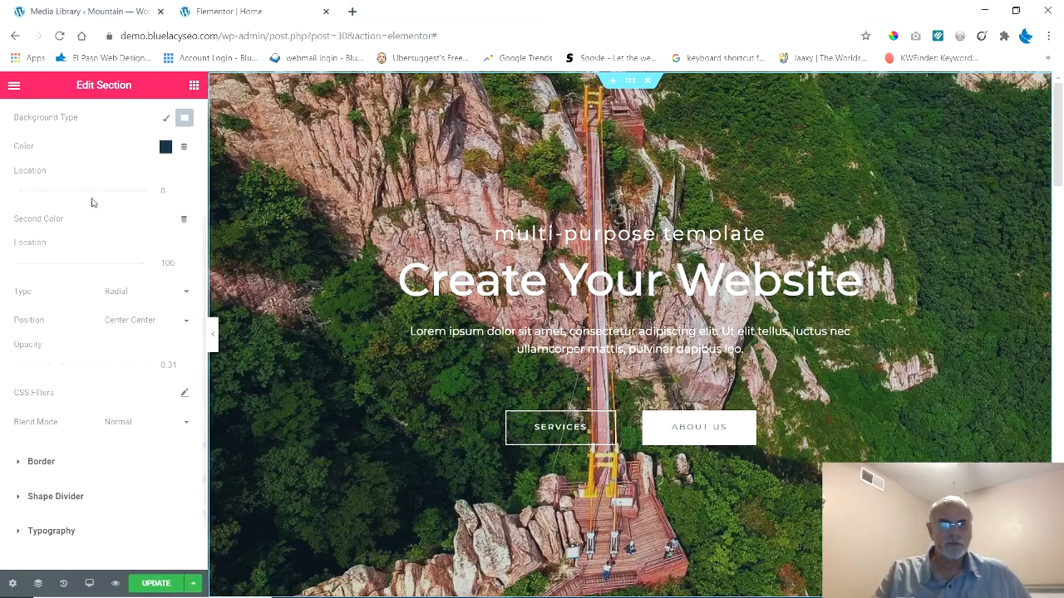
# Step: Review the hero section's layout settings and preview the page full width
pyautogui.scroll(2, 96, 183)
pyautogui.click(32, 125)
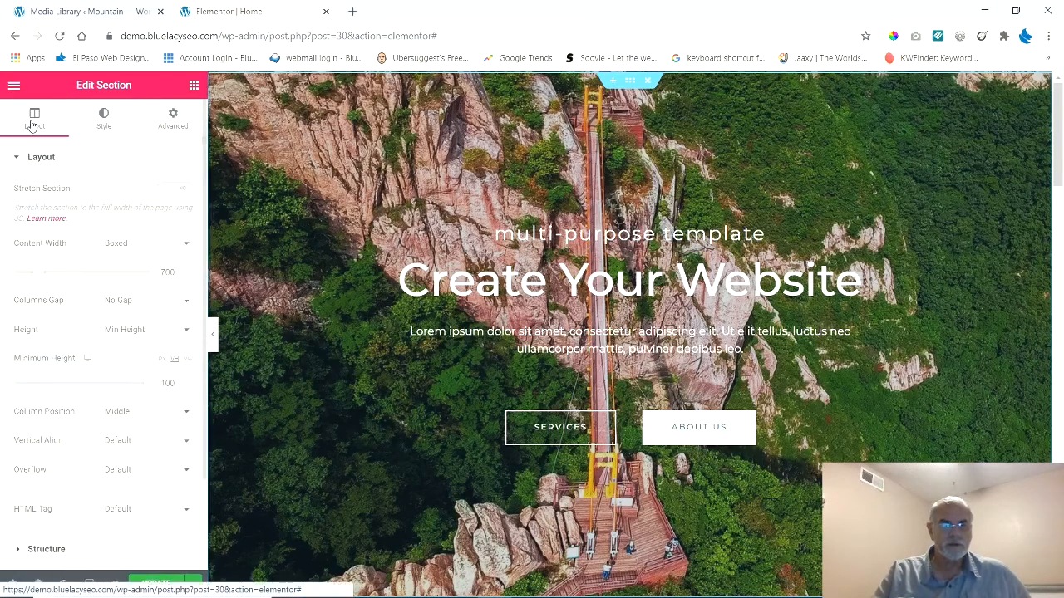
pyautogui.scroll(-2, 149, 349)
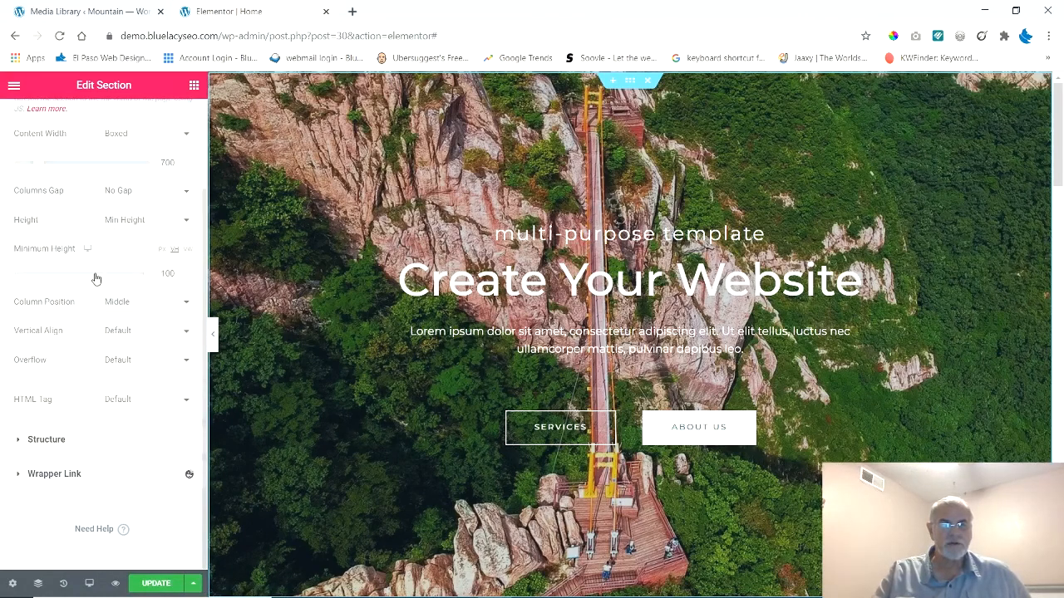
pyautogui.scroll(2, 95, 275)
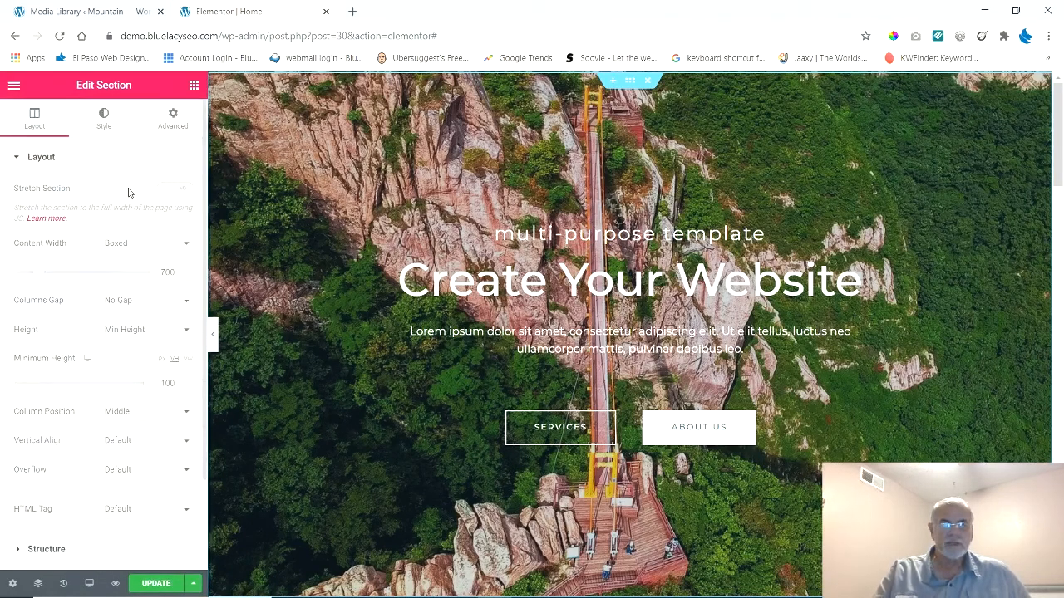
pyautogui.click(213, 347)
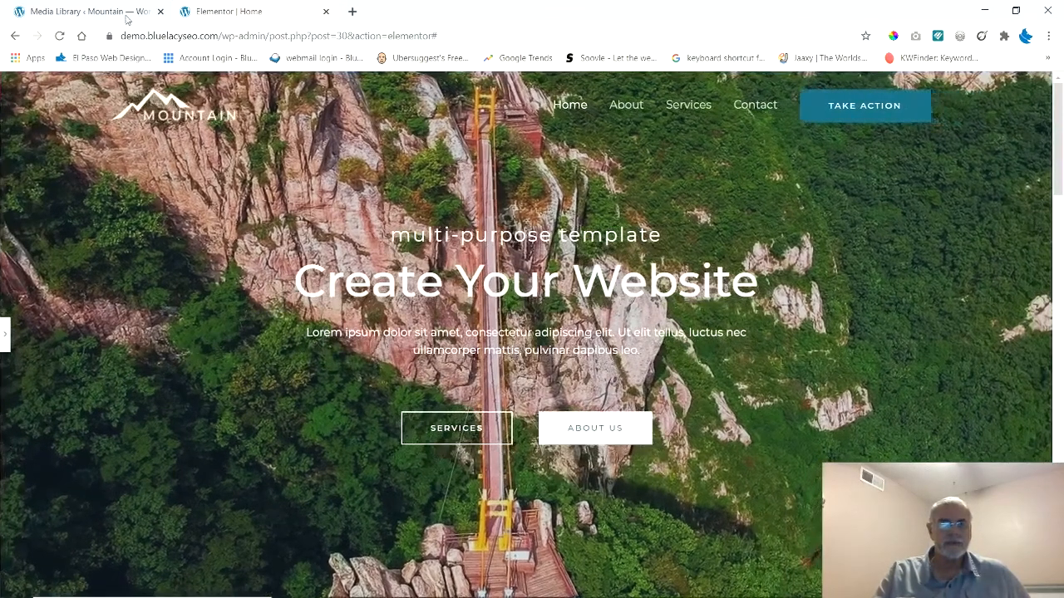
# Step: Switch to the WordPress admin's Media Library, close the attachment details, and open the theme Customizer
pyautogui.click(93, 11)
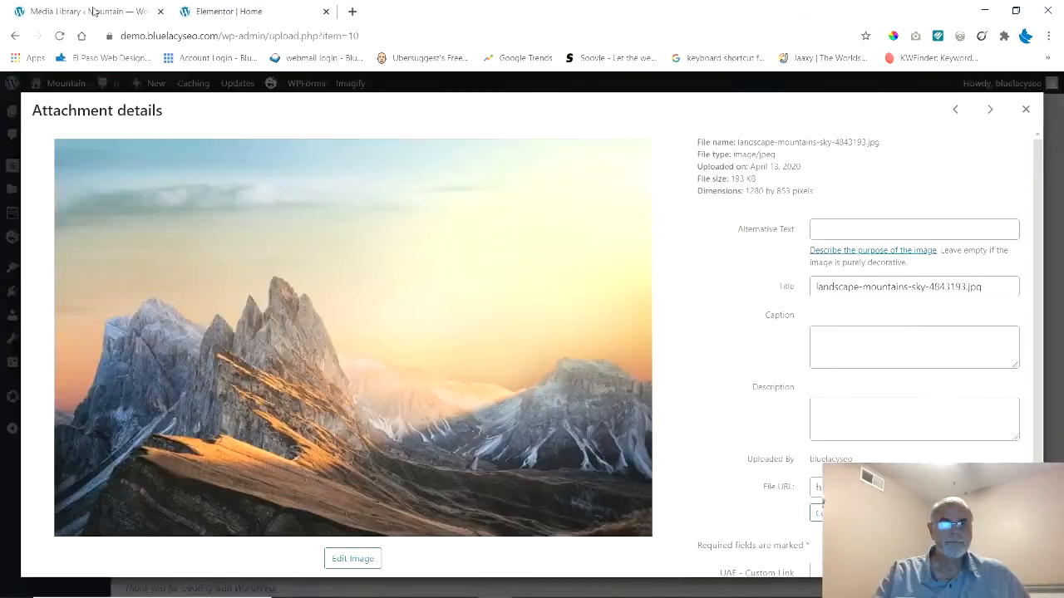
pyautogui.click(1026, 111)
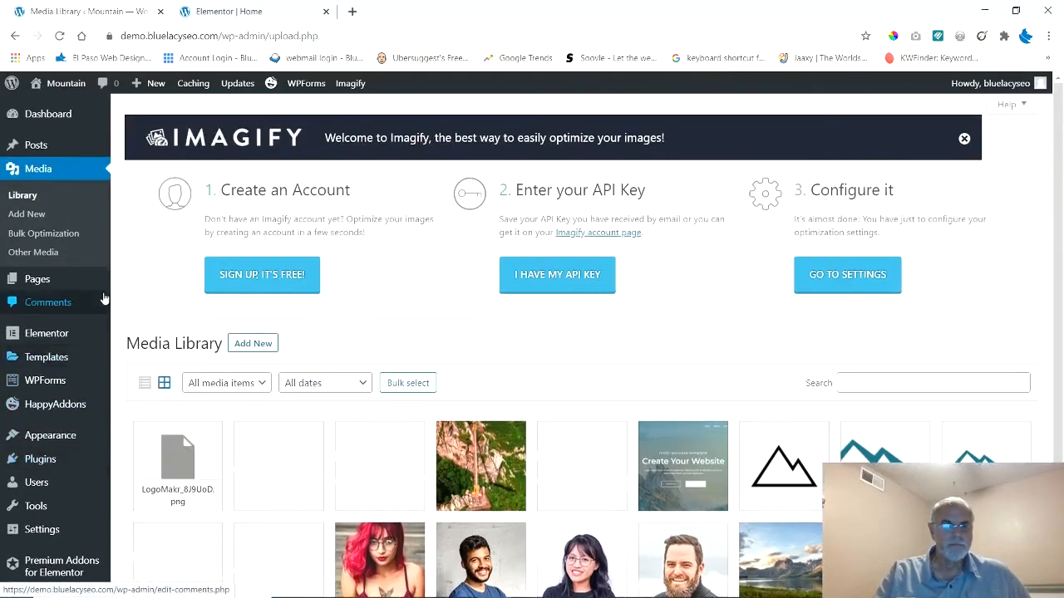
pyautogui.scroll(-2, 62, 332)
pyautogui.moveTo(60, 309)
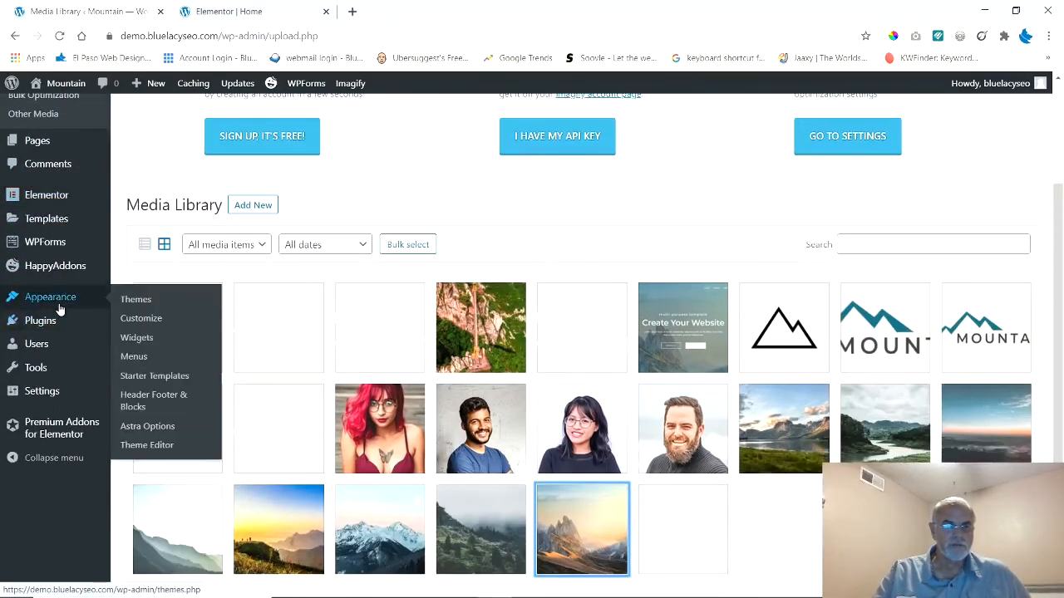
pyautogui.click(145, 322)
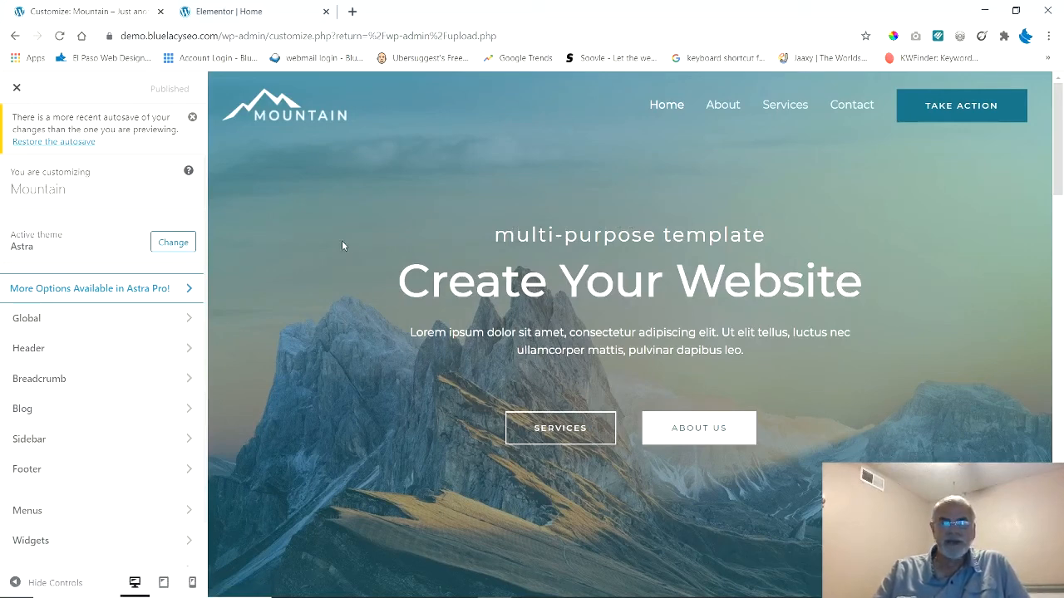
# Step: Look over the home page preview and open the Customizer's Transparent Header settings
pyautogui.scroll(-1, 338, 240)
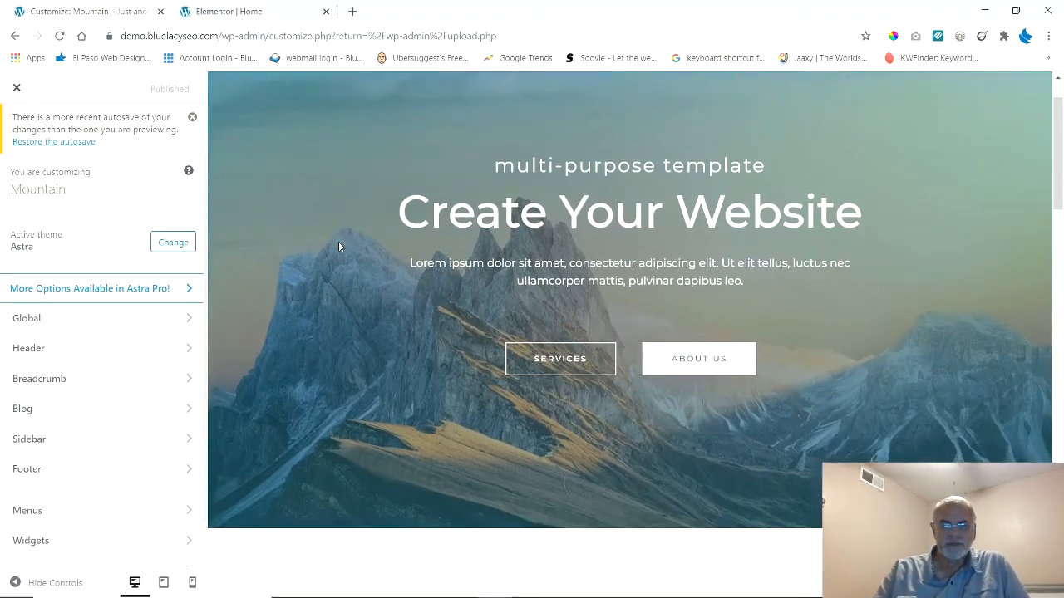
pyautogui.scroll(1, 338, 241)
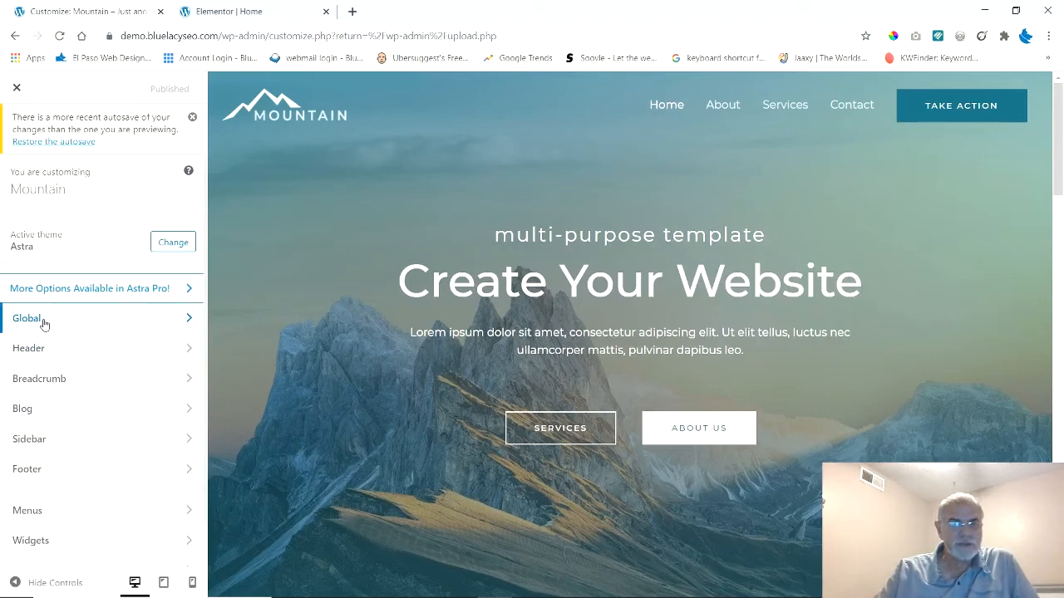
pyautogui.click(185, 358)
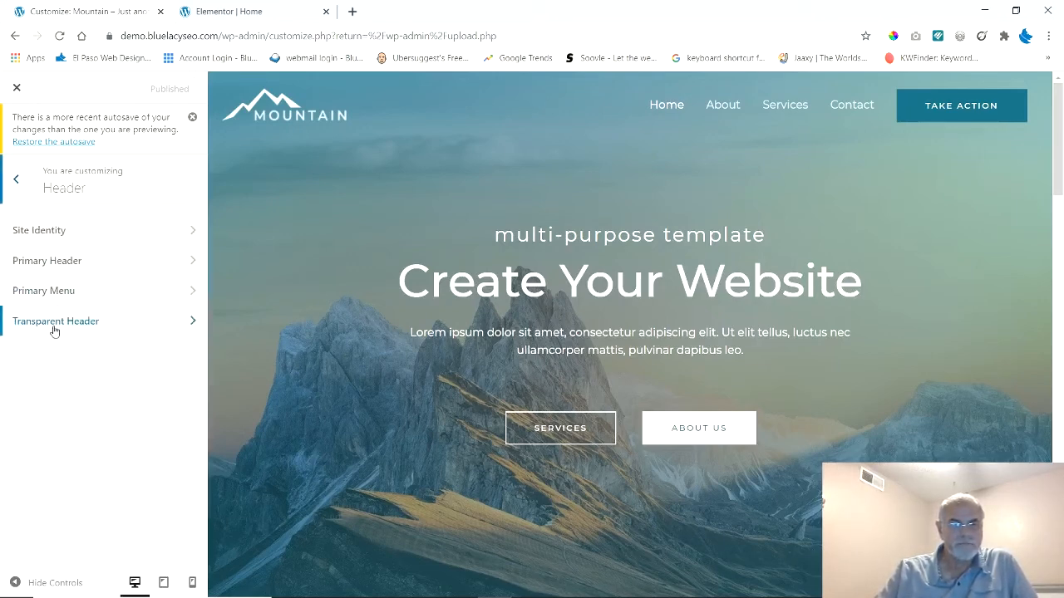
pyautogui.click(190, 326)
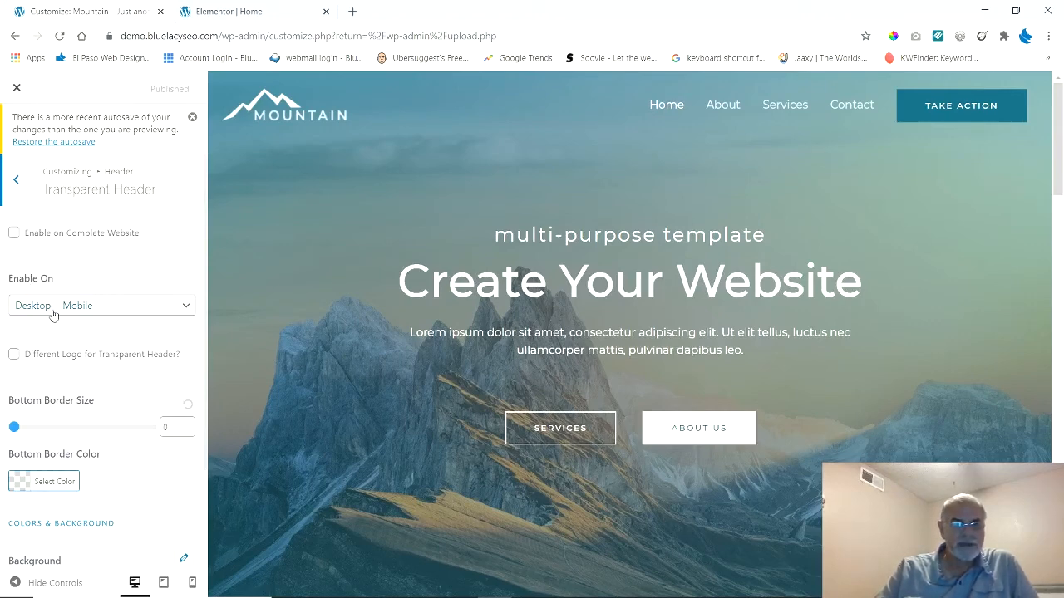
# Step: Examine the Transparent Header options, keeping Enable On at Desktop + Mobile, and review the logo, bottom border and color settings
pyautogui.click(187, 312)
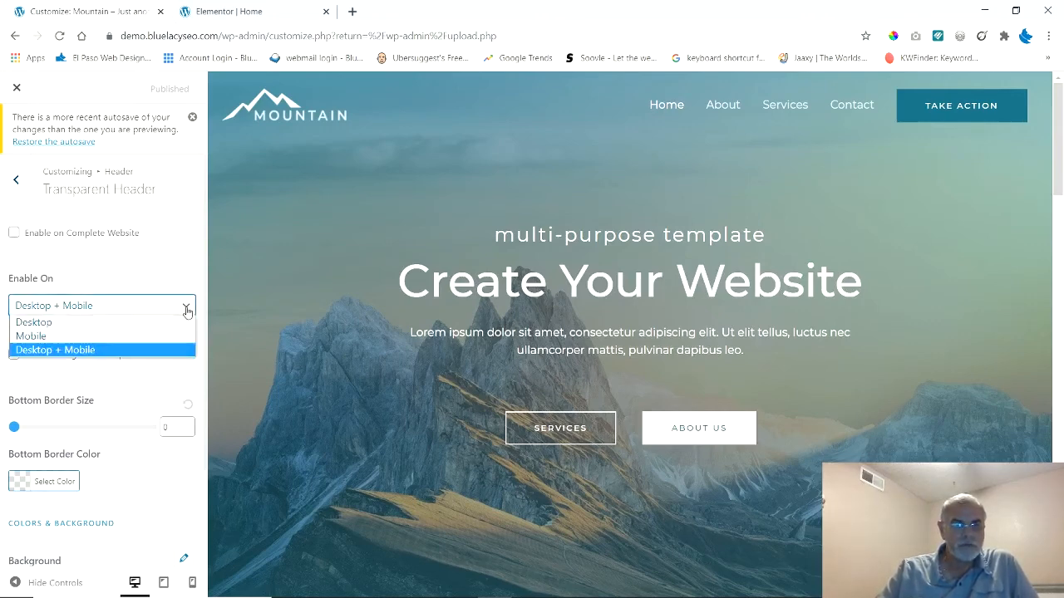
pyautogui.click(36, 353)
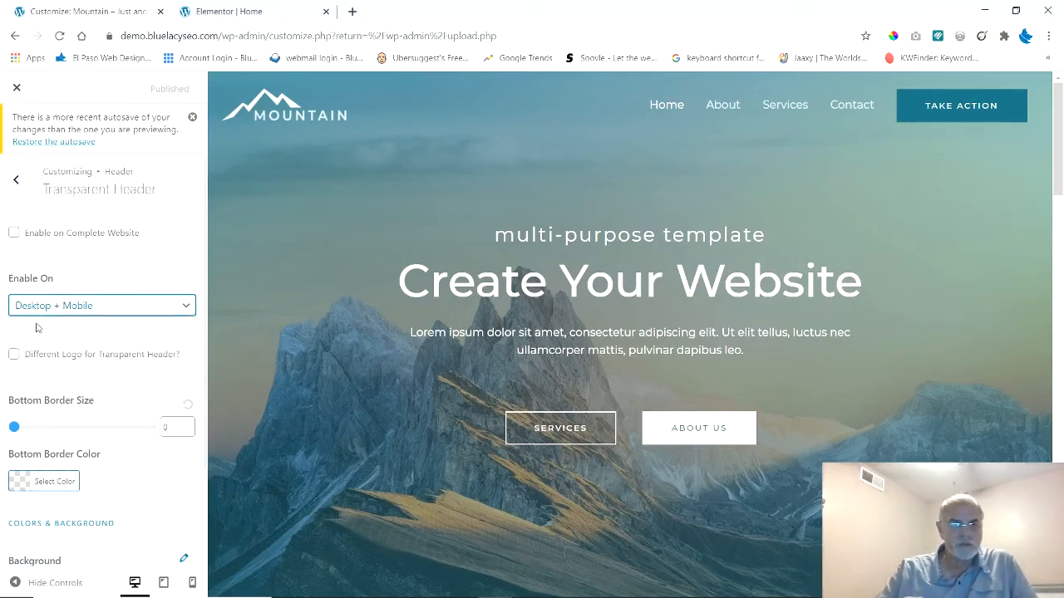
pyautogui.scroll(-1, 39, 331)
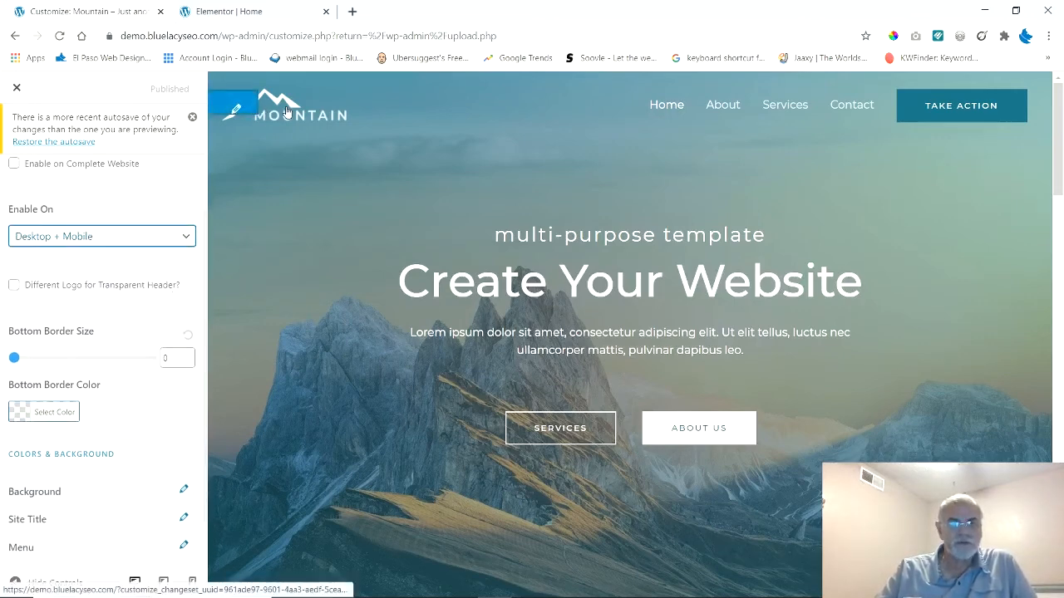
pyautogui.scroll(-1, 34, 310)
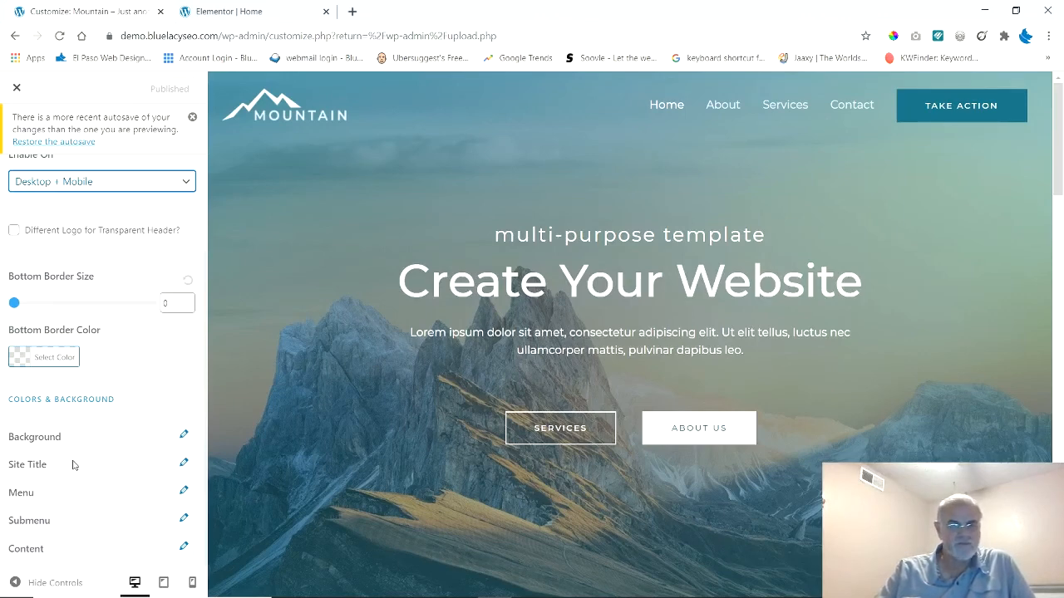
pyautogui.scroll(3, 72, 465)
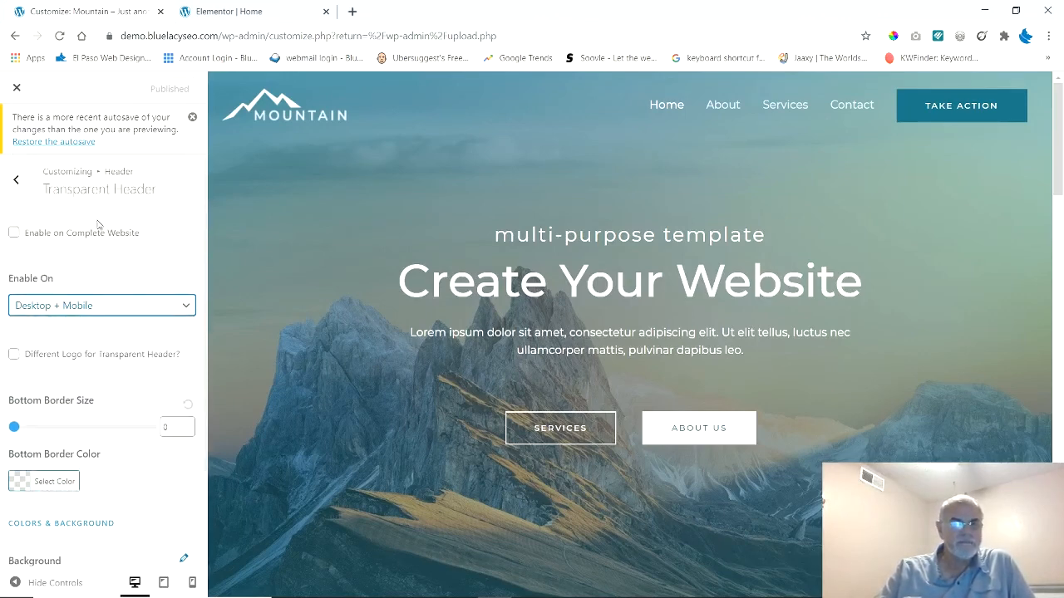
# Step: Dismiss the autosave notice and exit the Customizer to the Media Library
pyautogui.click(193, 118)
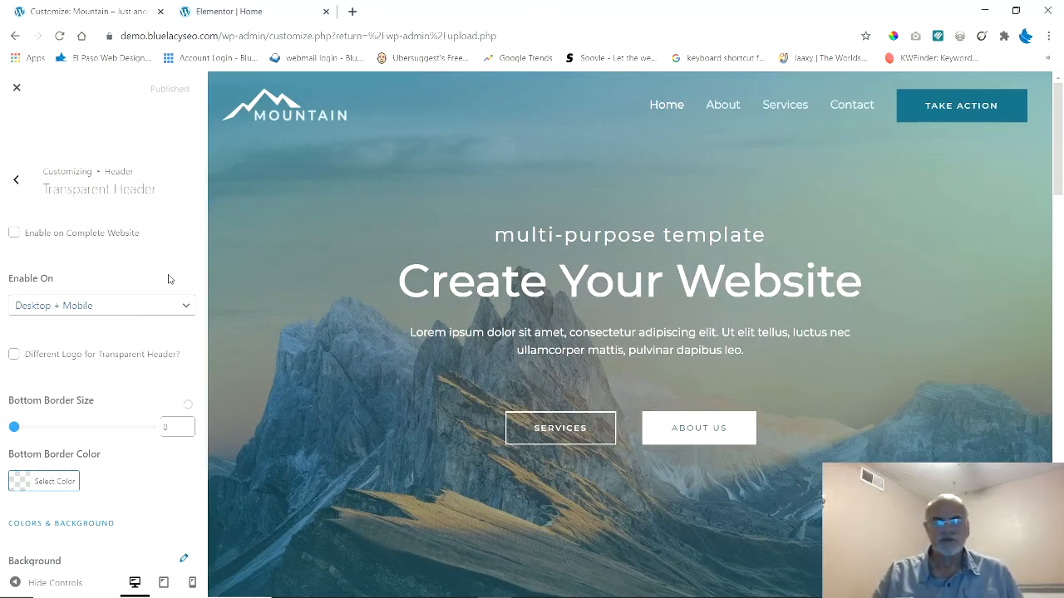
pyautogui.click(16, 183)
pyautogui.click(16, 182)
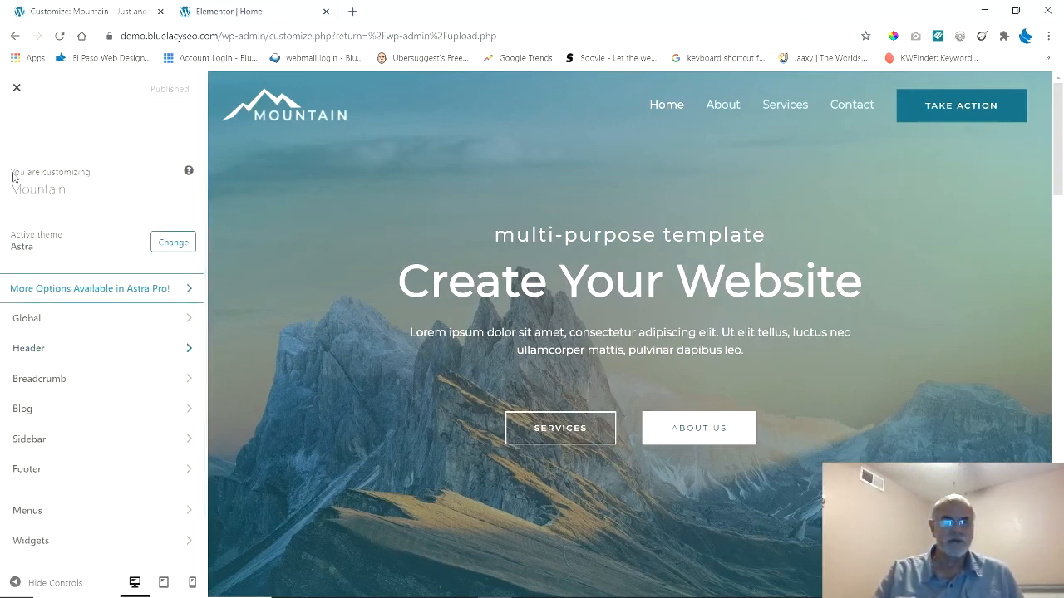
pyautogui.click(19, 88)
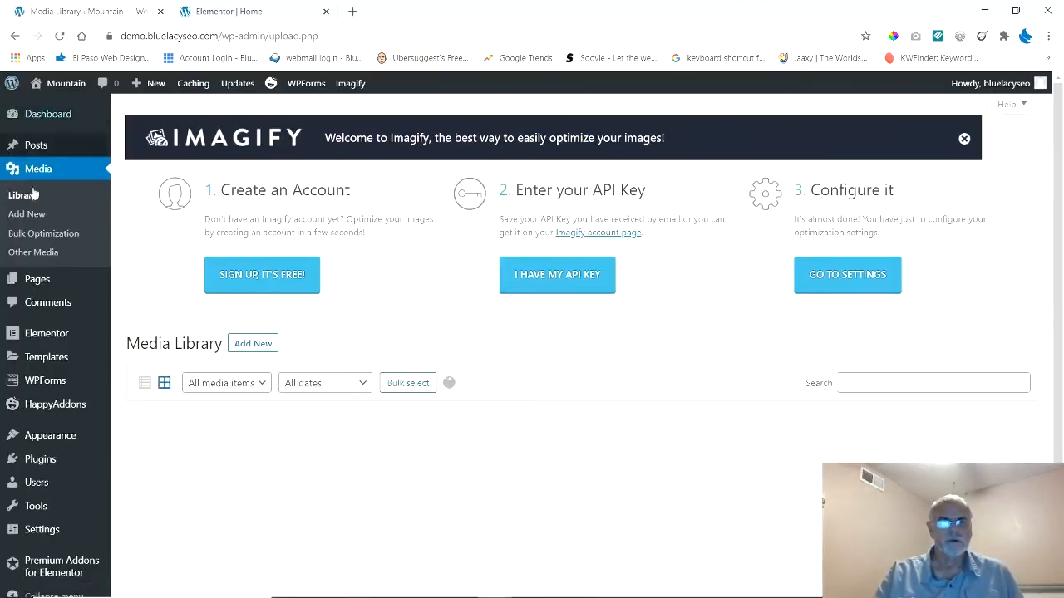
# Step: Open the Home page in the WordPress page editor from the list of all pages
pyautogui.moveTo(57, 285)
pyautogui.scroll(-2, 33, 316)
pyautogui.moveTo(42, 343)
pyautogui.scroll(2, 41, 342)
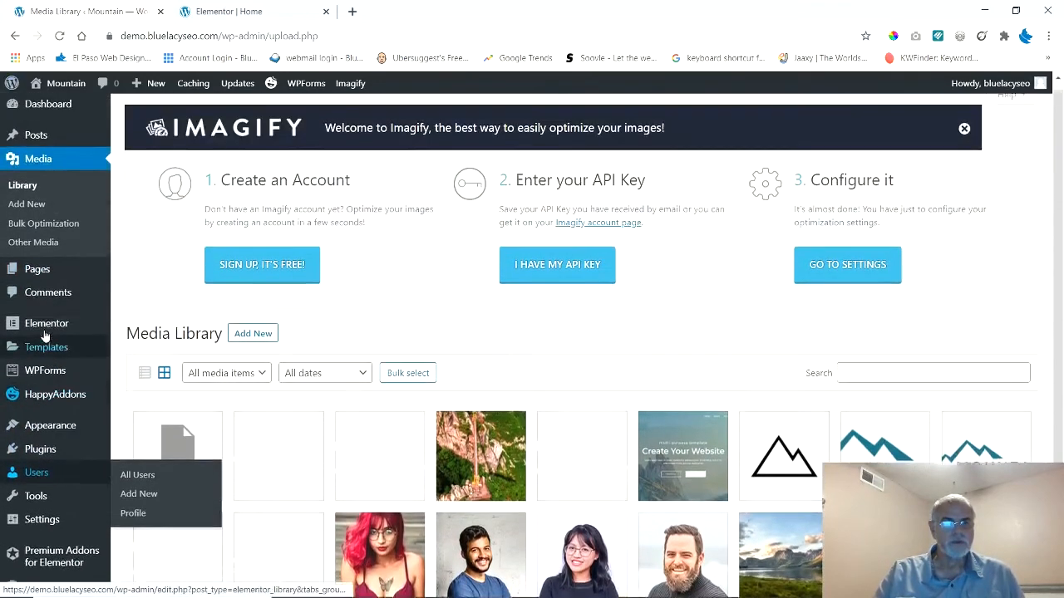
pyautogui.click(142, 289)
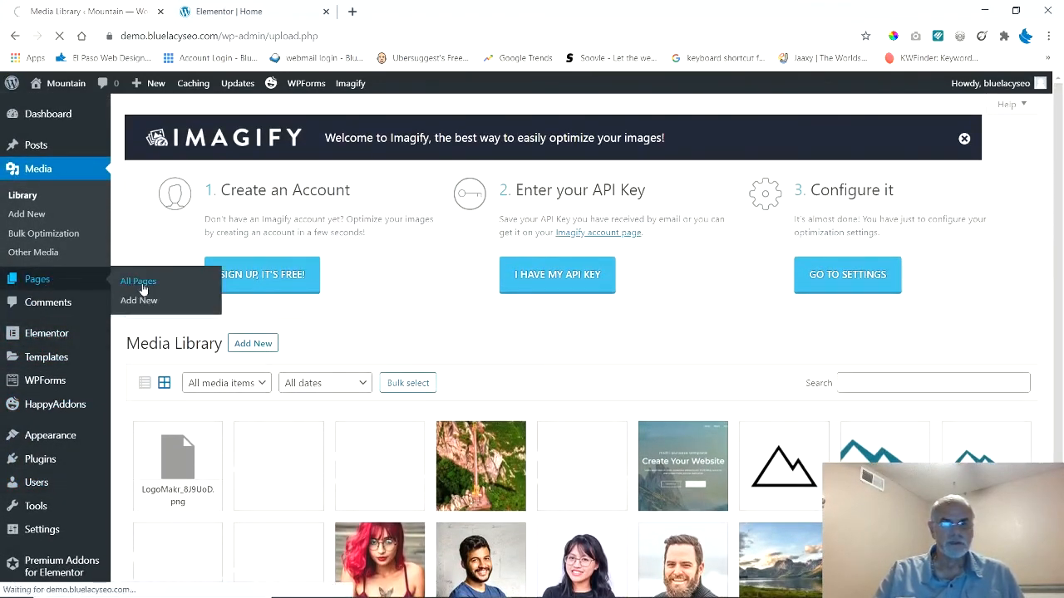
pyautogui.scroll(-3, 463, 318)
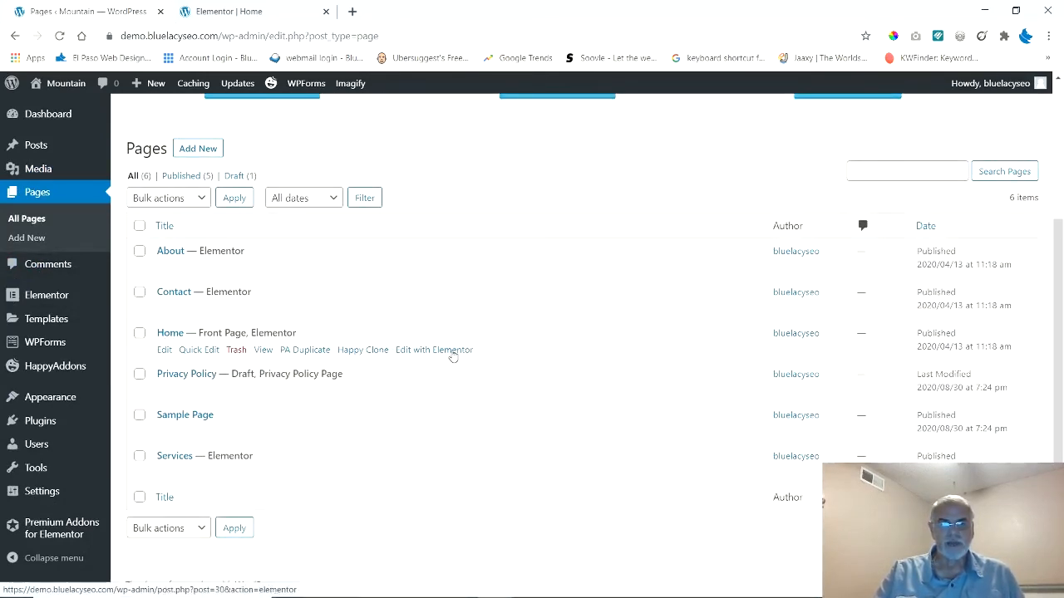
pyautogui.click(169, 334)
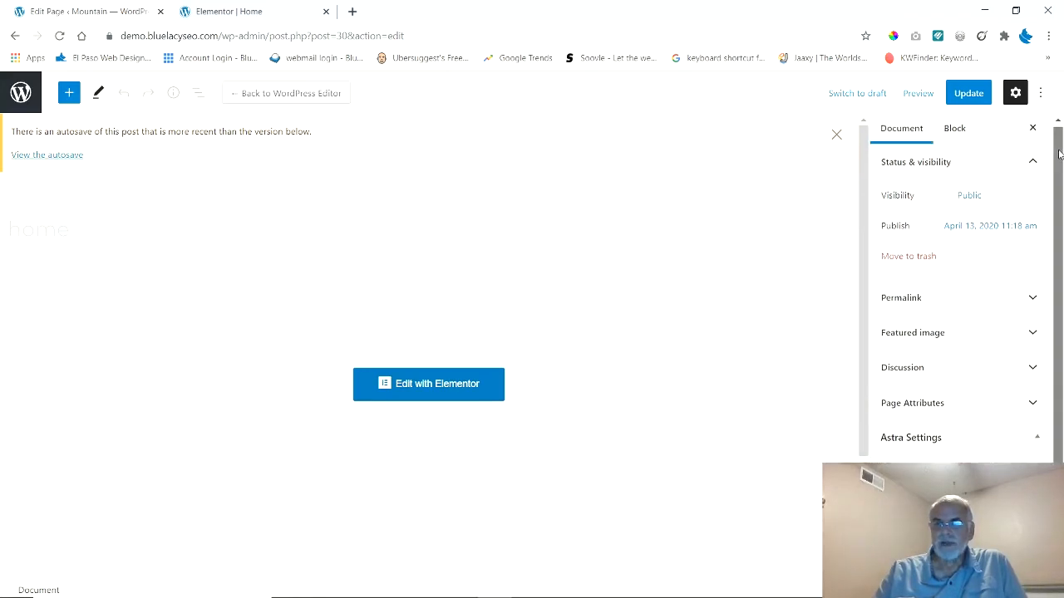
# Step: Examine the Home page's Astra Settings, including the Content Layout options, and consult the Disable Transparent Header slide
pyautogui.scroll(-1, 1059, 163)
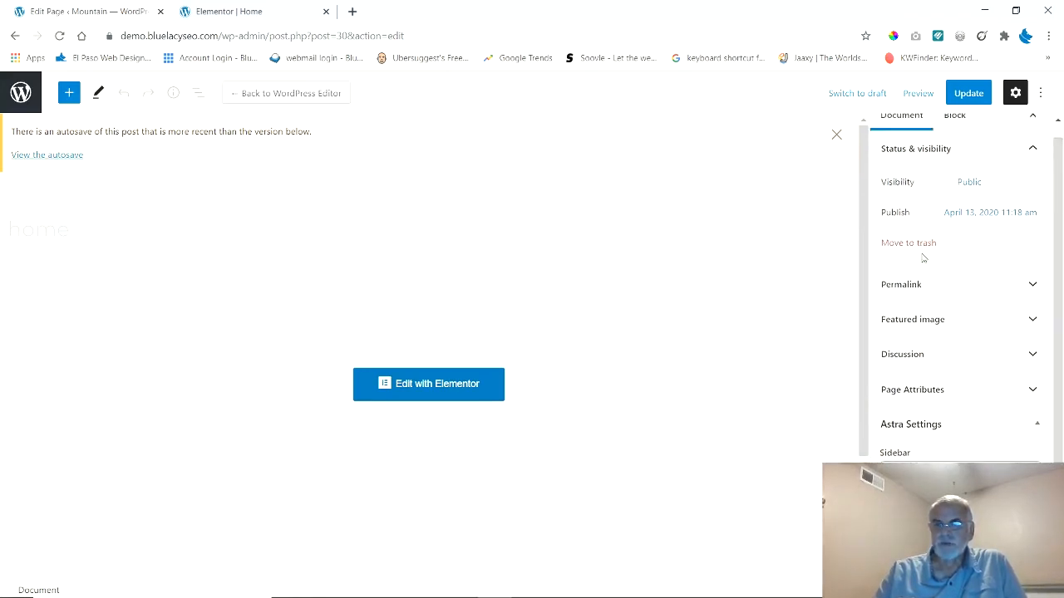
pyautogui.scroll(-2, 1002, 264)
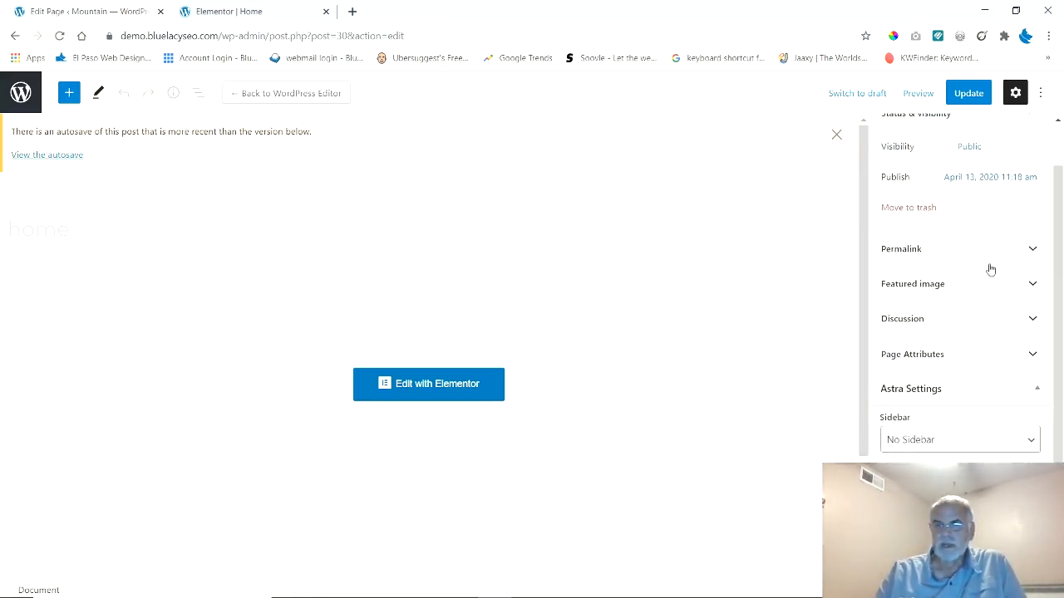
pyautogui.scroll(-1, 1056, 324)
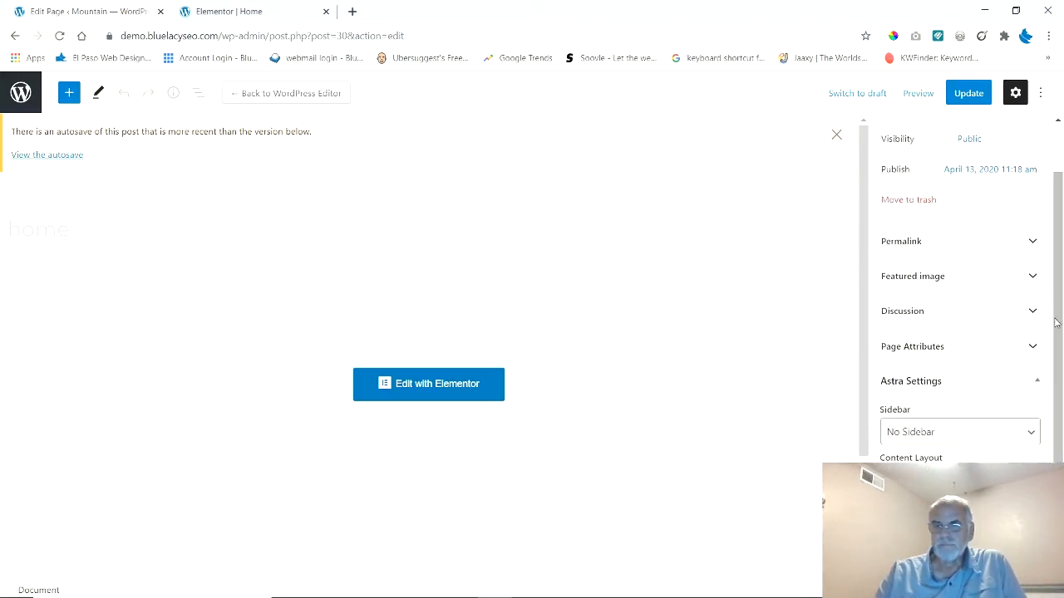
pyautogui.scroll(-1, 1055, 328)
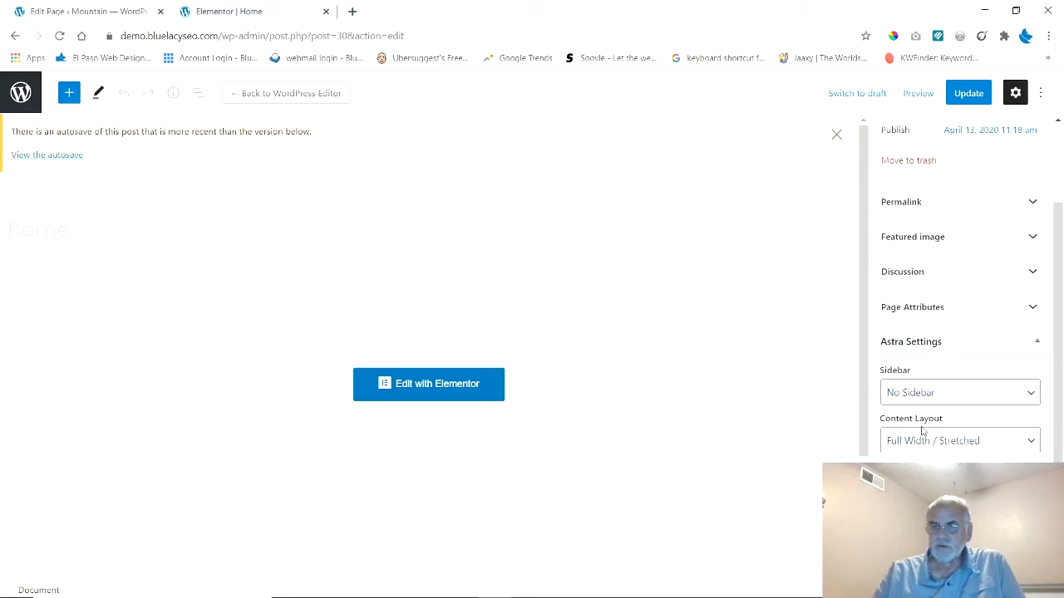
pyautogui.click(1032, 445)
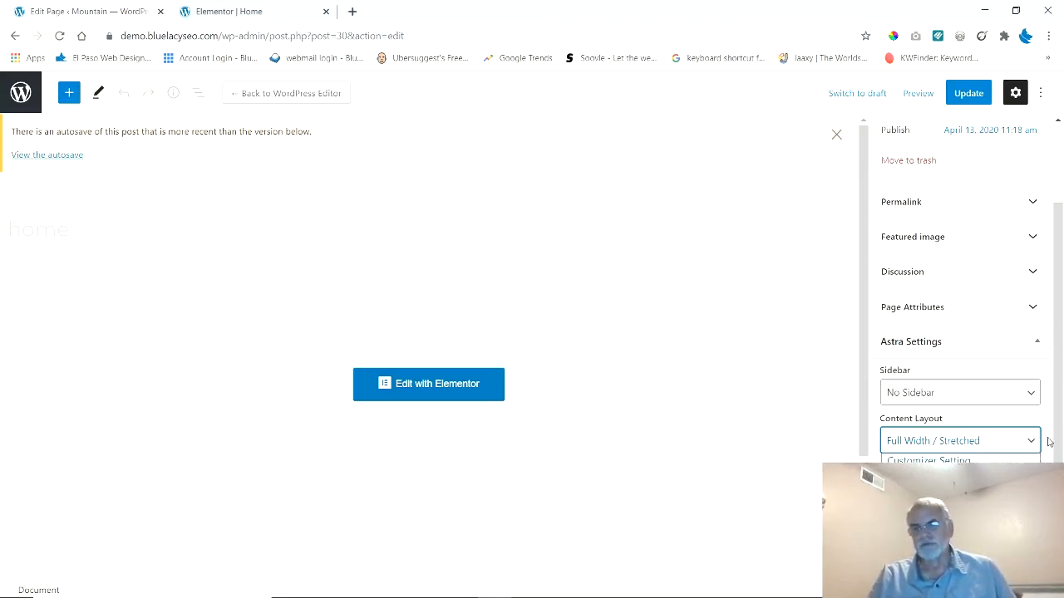
pyautogui.click(1030, 445)
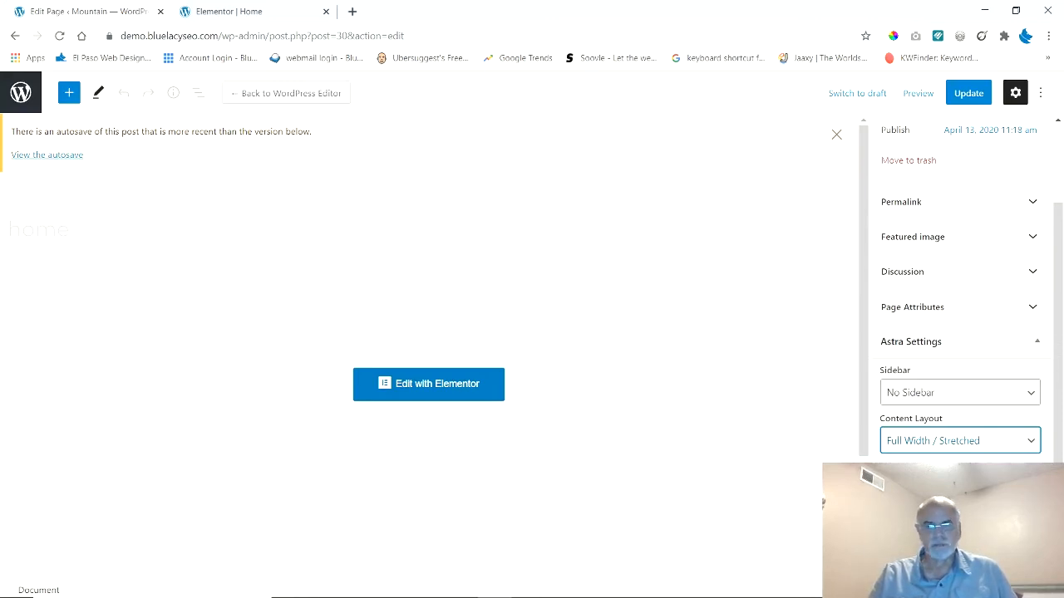
pyautogui.click(527, 585)
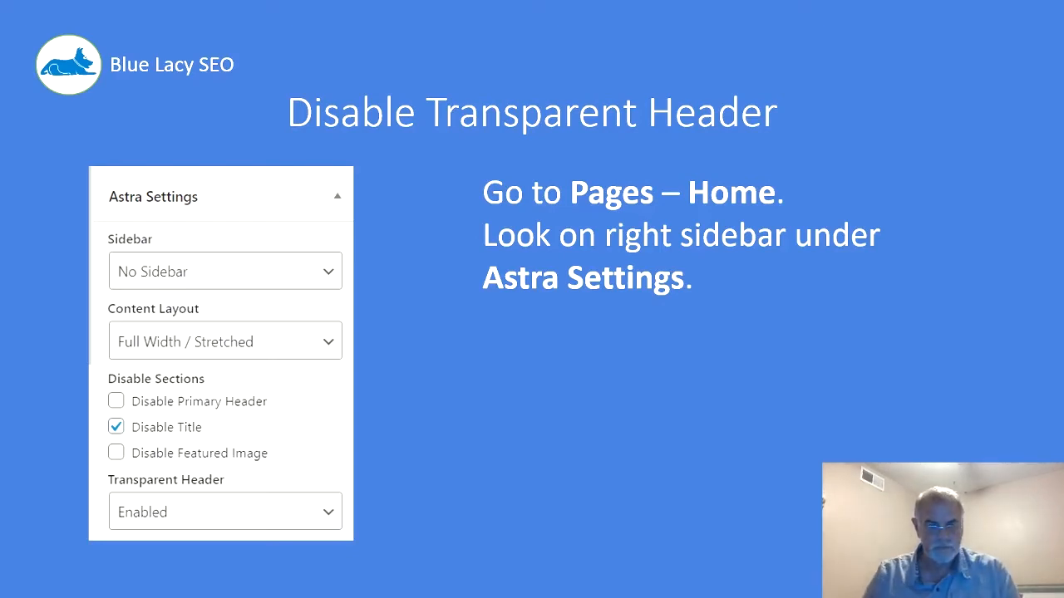
pyautogui.hotkey('alt', 'Tab')
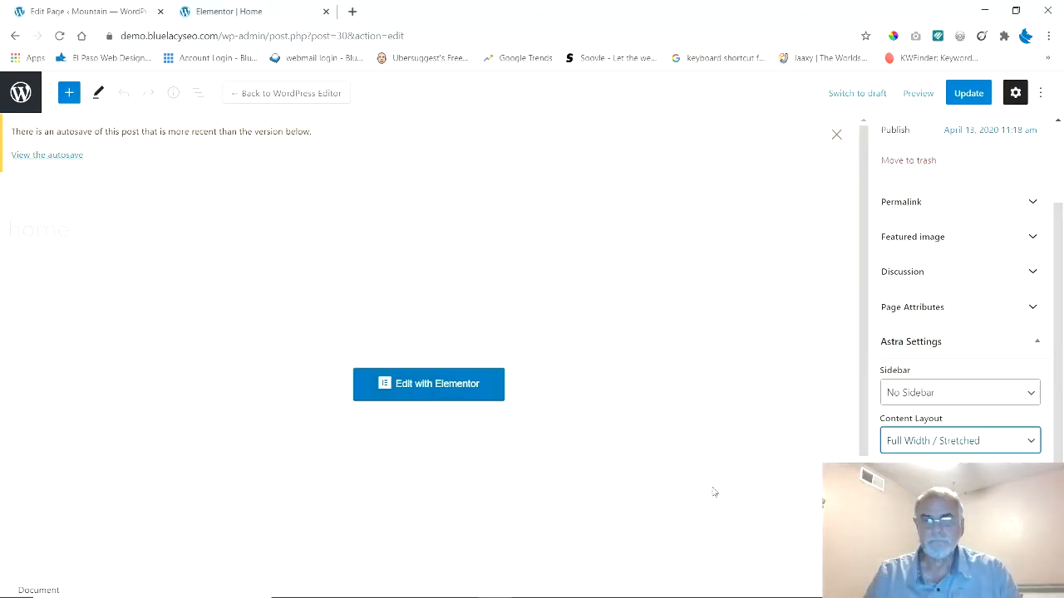
pyautogui.hotkey('alt', 'Tab')
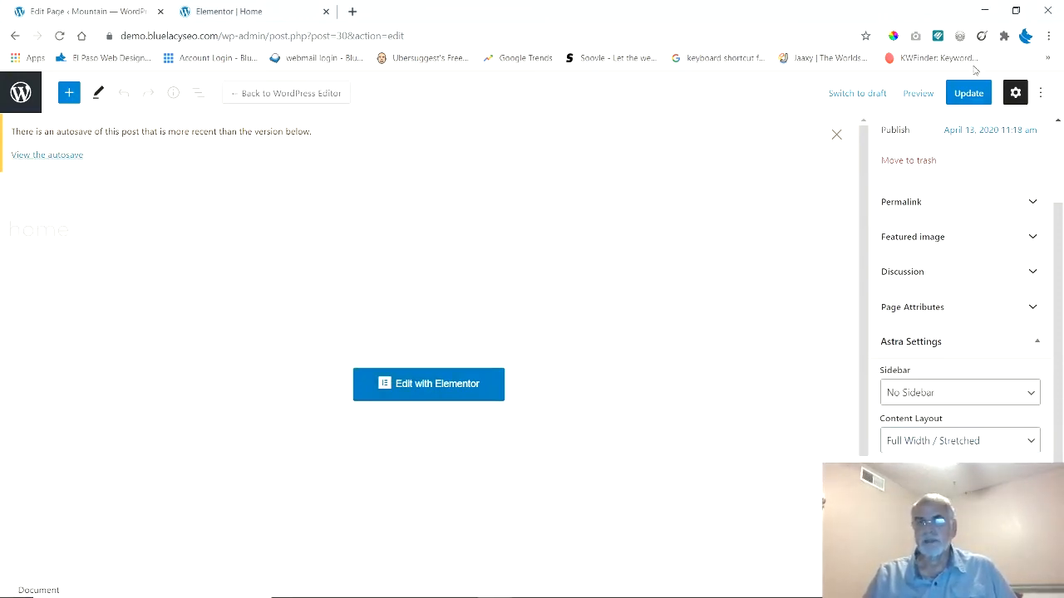
# Step: Disable the Home page's transparent header in Astra Settings, update the page, and reload Elementor to preview the full-width header
pyautogui.click(968, 98)
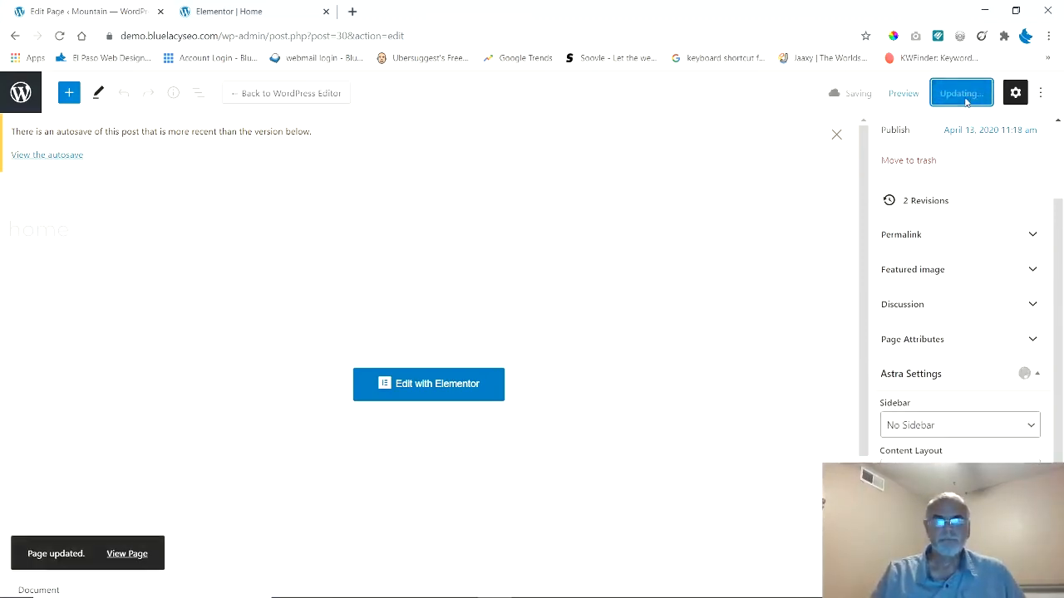
pyautogui.click(213, 12)
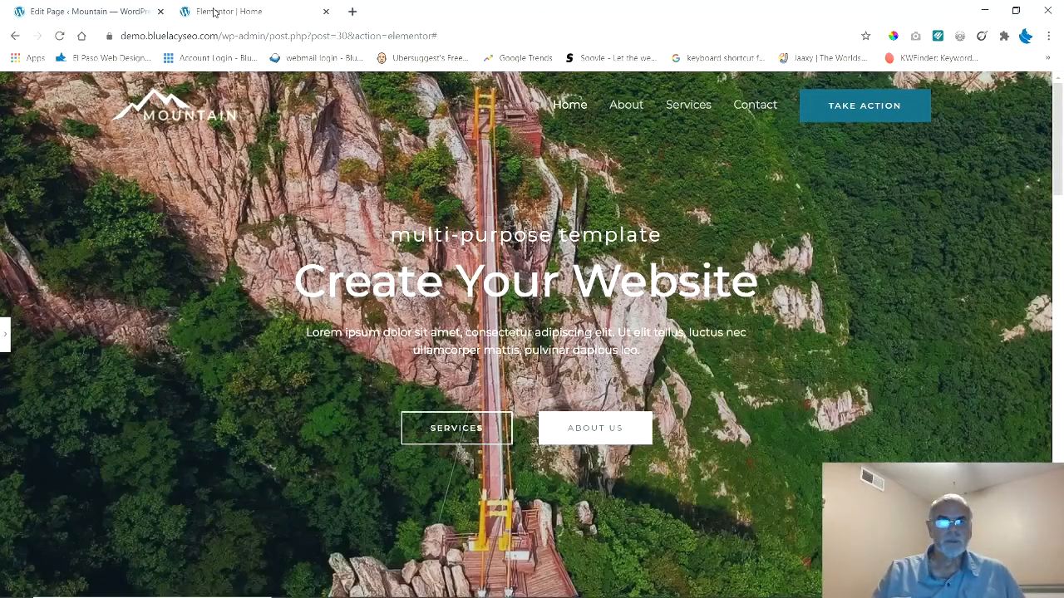
pyautogui.click(59, 36)
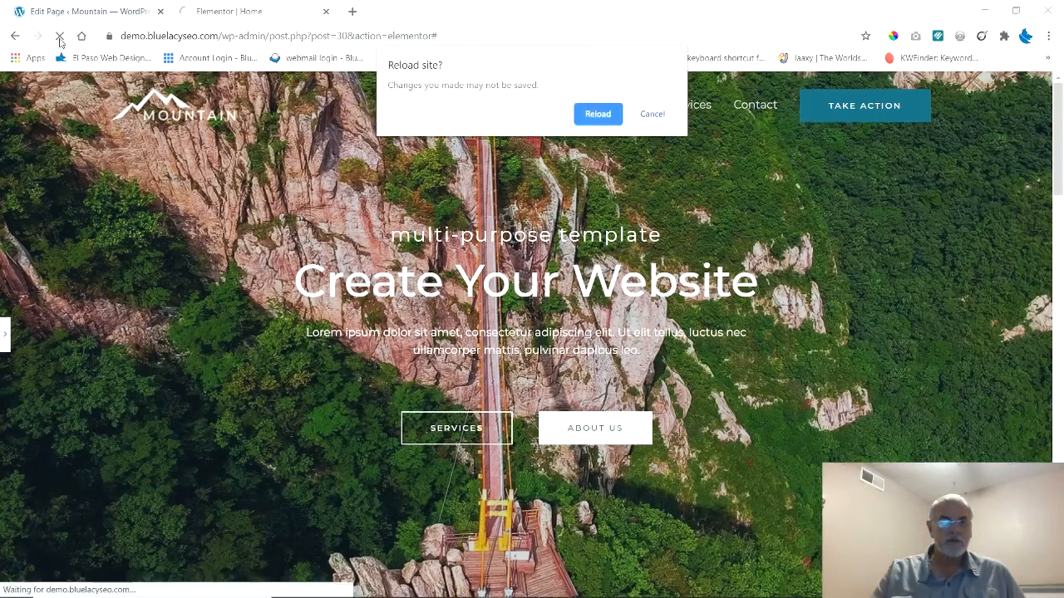
pyautogui.click(604, 114)
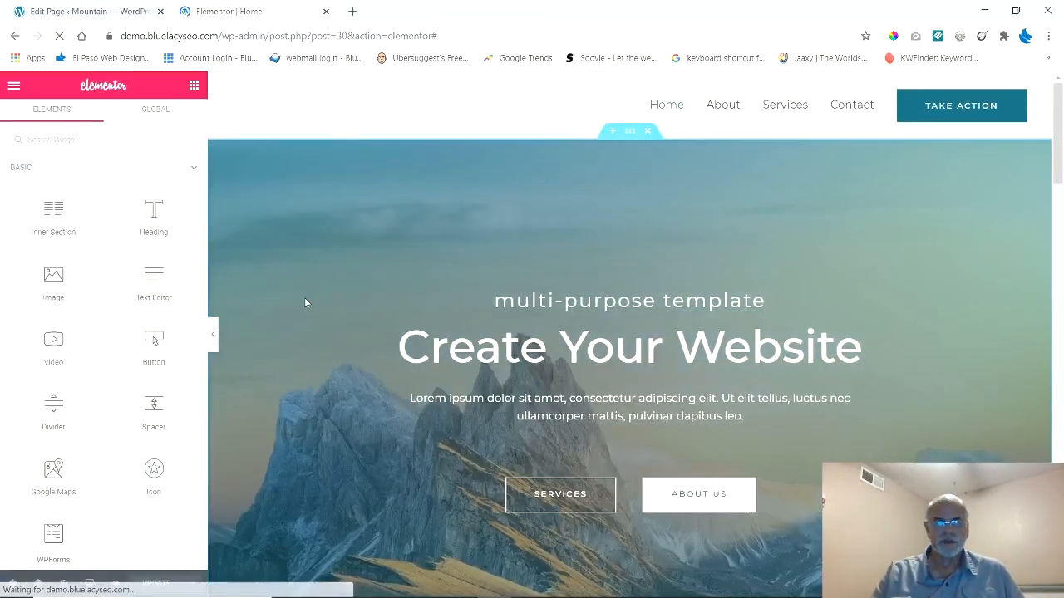
pyautogui.click(214, 336)
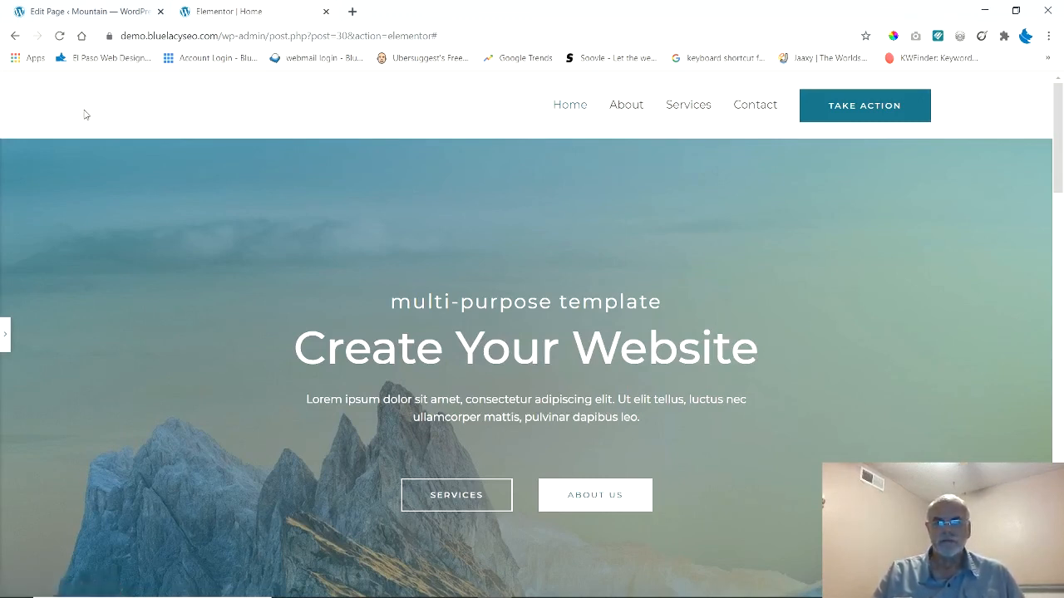
# Step: Re-enable the Home page's transparent header in Astra Settings, update the page, and reload Elementor to preview it
pyautogui.click(84, 16)
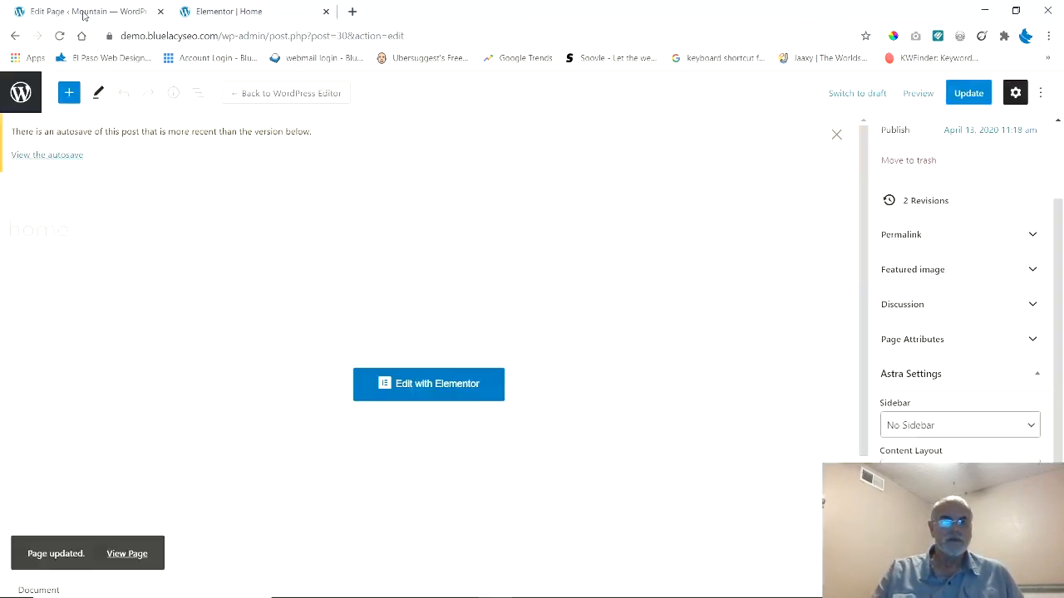
pyautogui.scroll(-1, 960, 291)
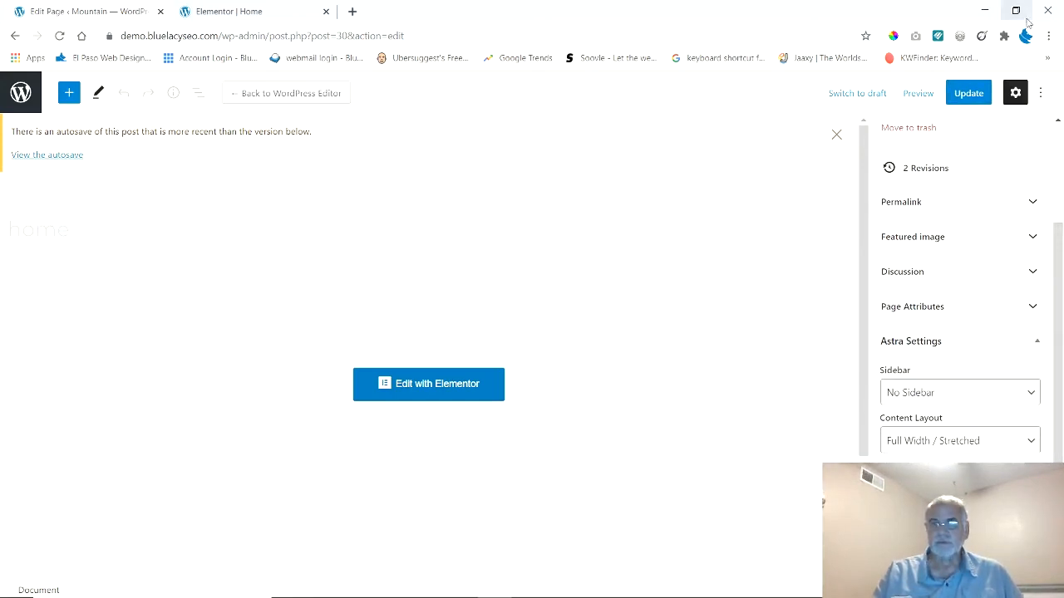
pyautogui.click(973, 94)
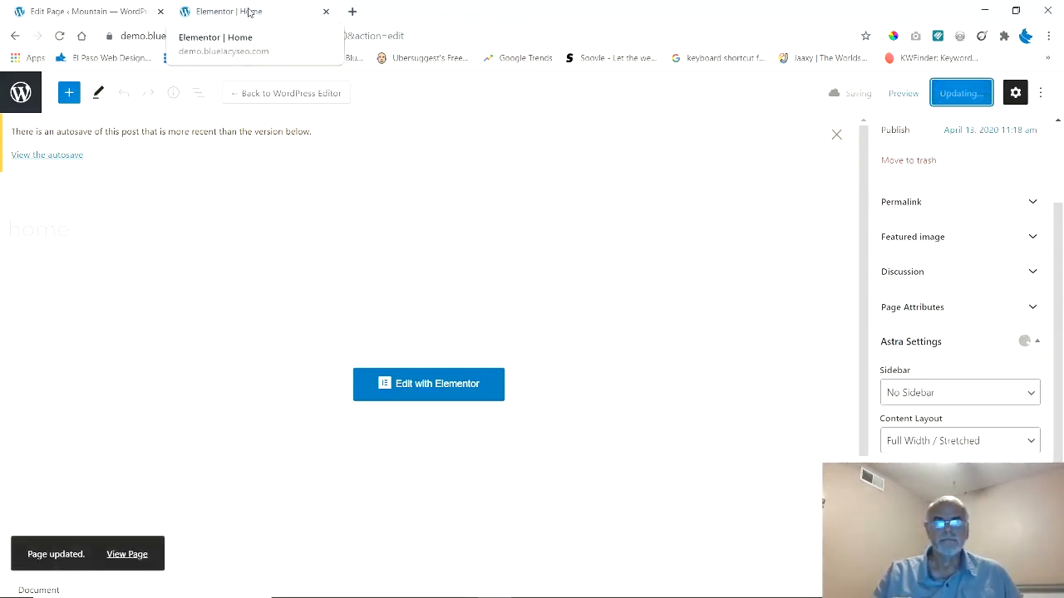
pyautogui.click(249, 12)
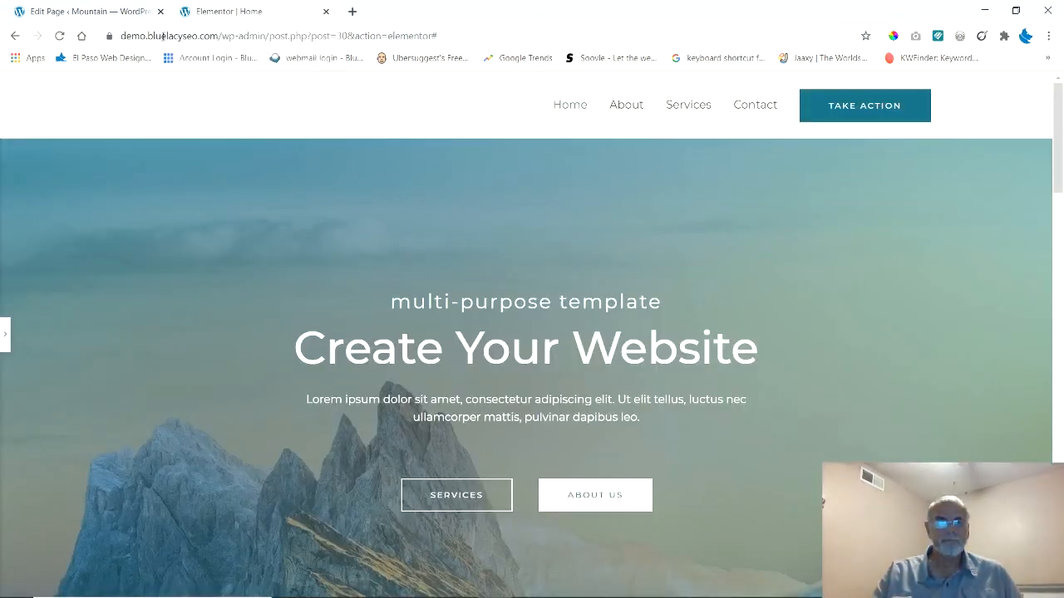
pyautogui.click(59, 37)
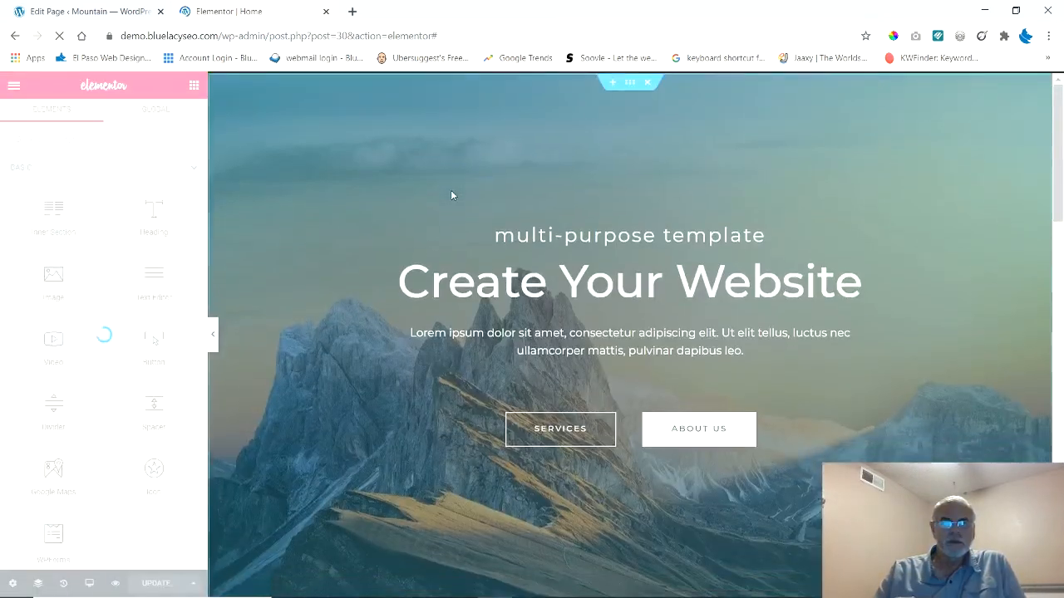
pyautogui.click(213, 335)
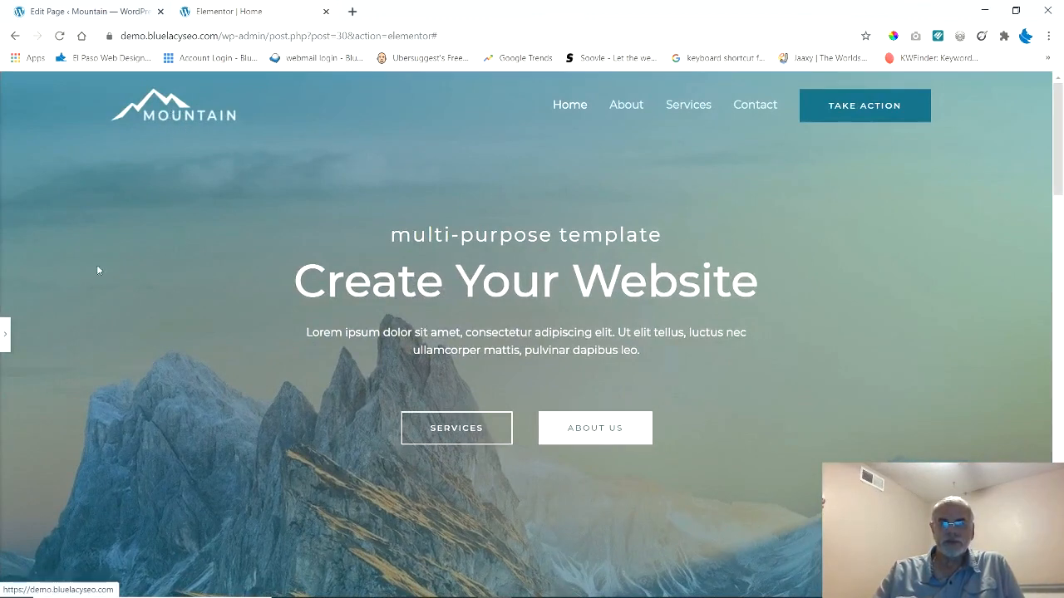
# Step: Replace the hero section's background image with aerial-view-1280x720-2.jpg from the Media Library
pyautogui.click(4, 334)
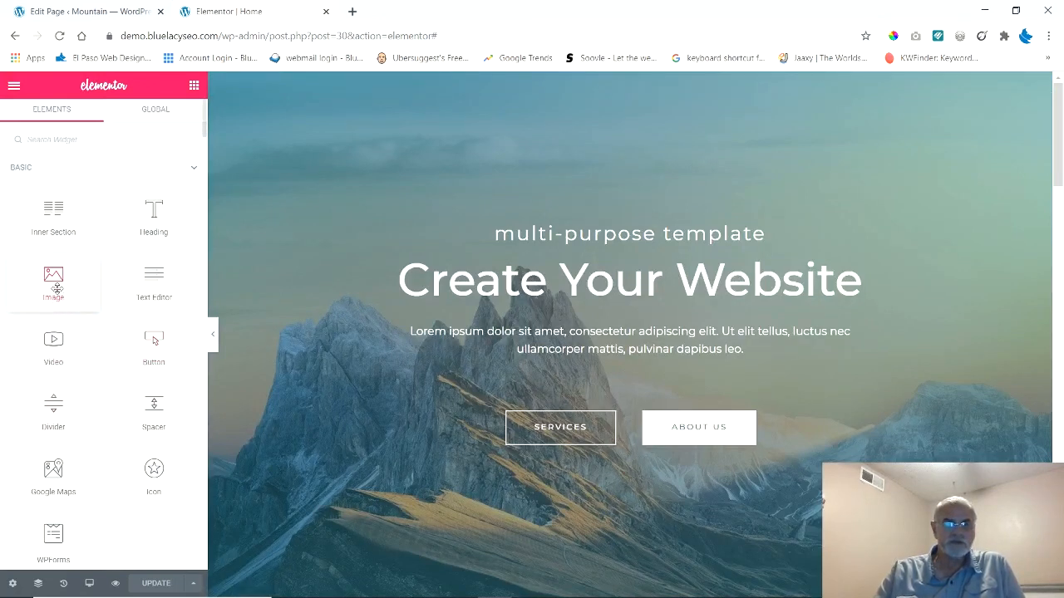
pyautogui.click(627, 83)
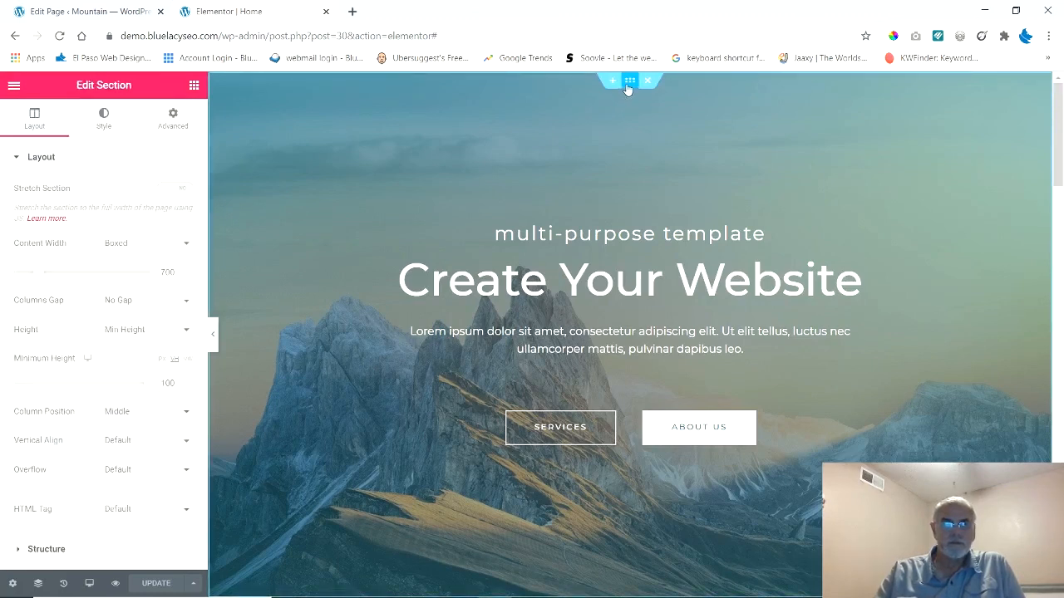
pyautogui.click(104, 121)
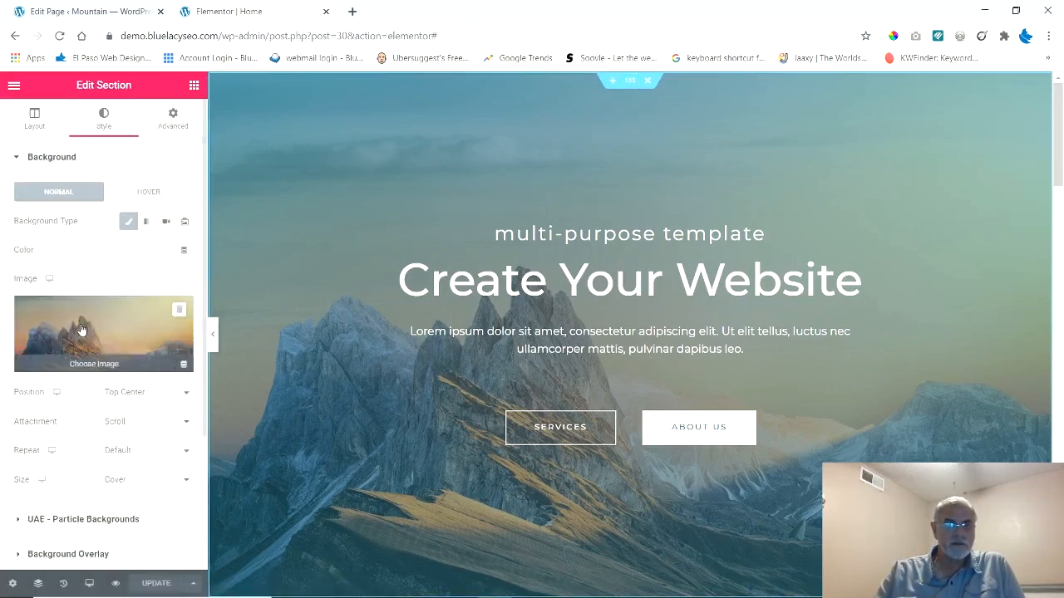
pyautogui.click(180, 311)
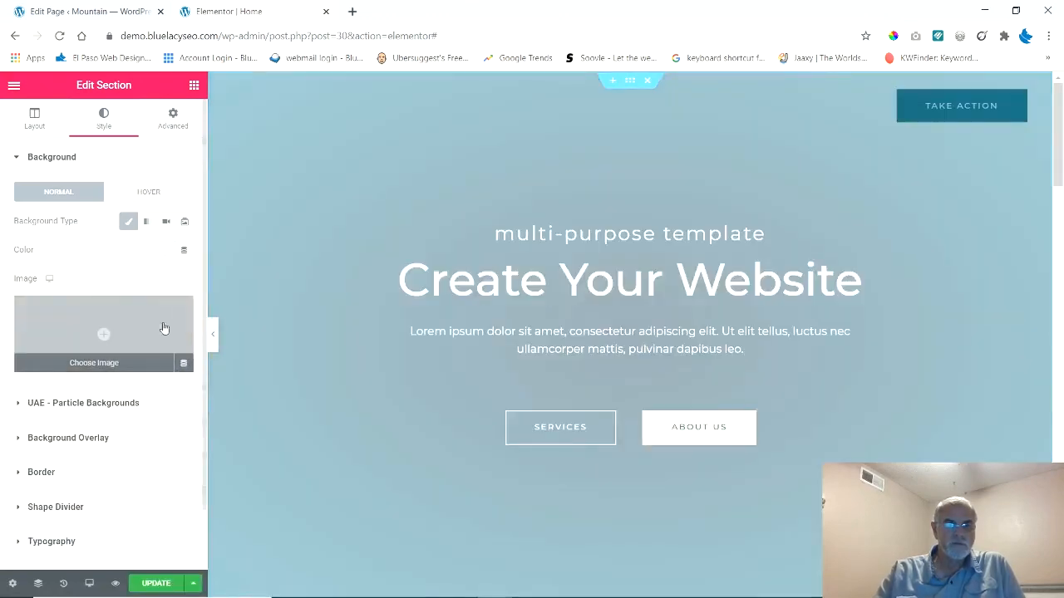
pyautogui.click(99, 363)
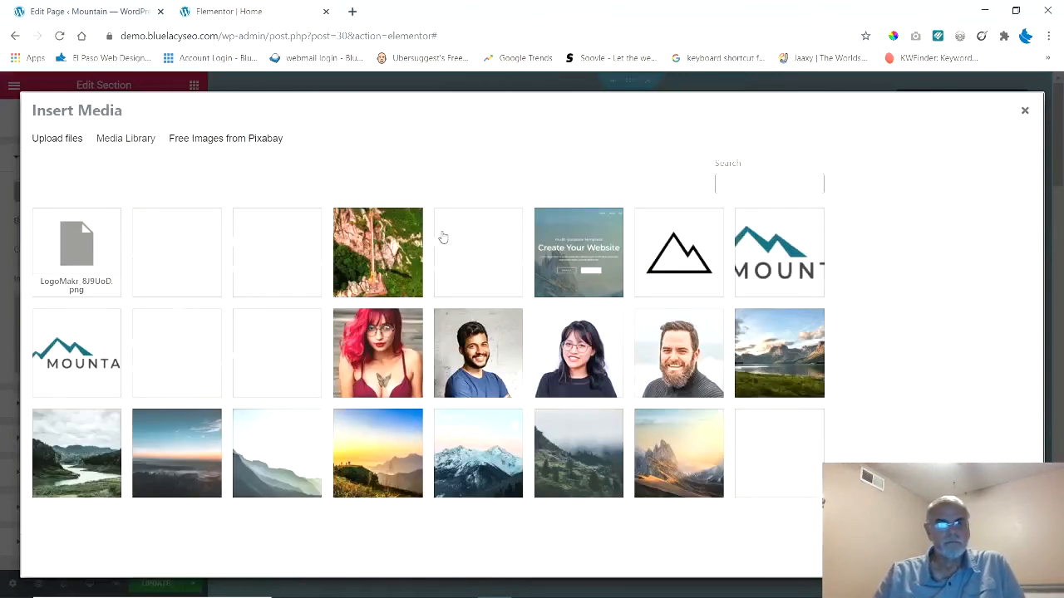
pyautogui.click(384, 264)
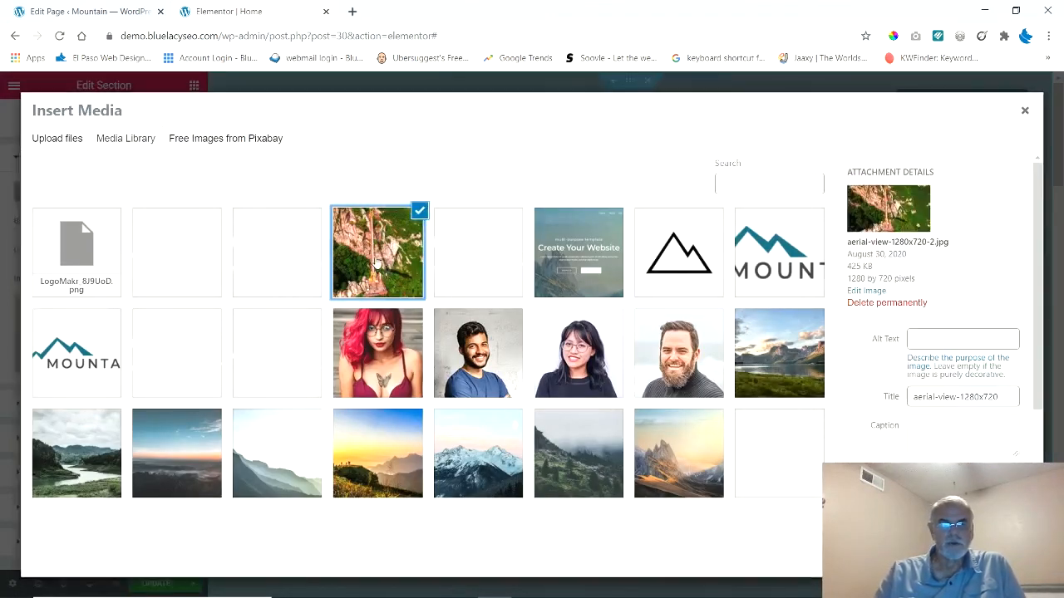
pyautogui.click(1000, 558)
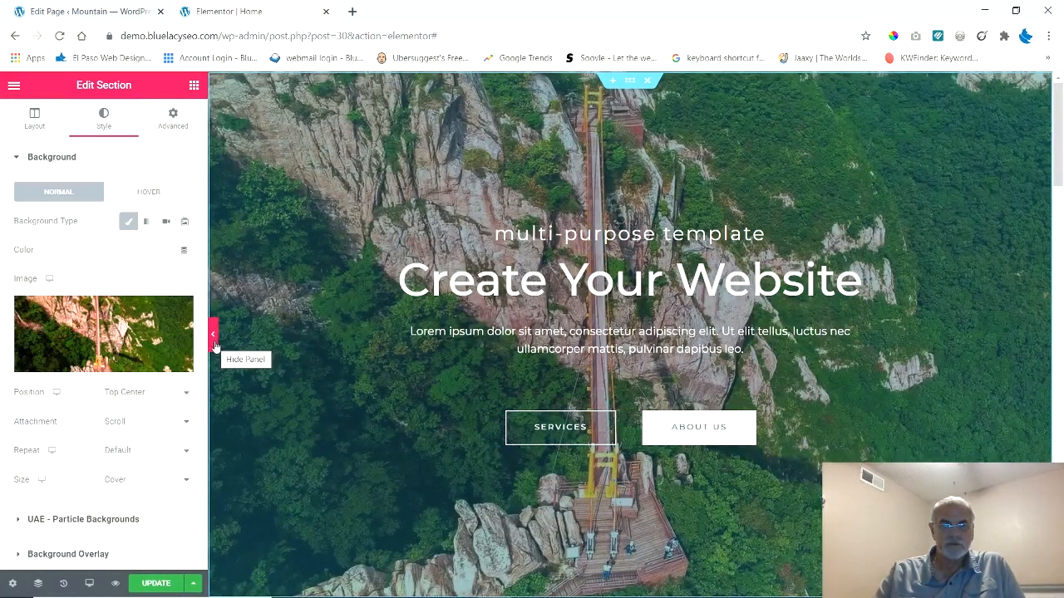
# Step: Save the page with the new hero background and preview it at full width without the editing panel
pyautogui.click(214, 341)
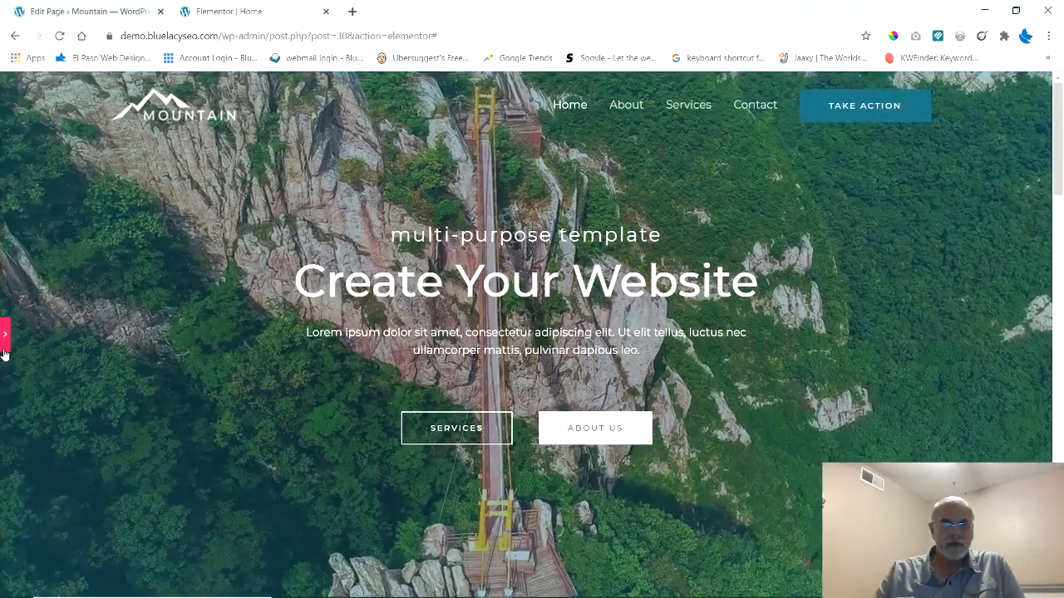
pyautogui.click(4, 353)
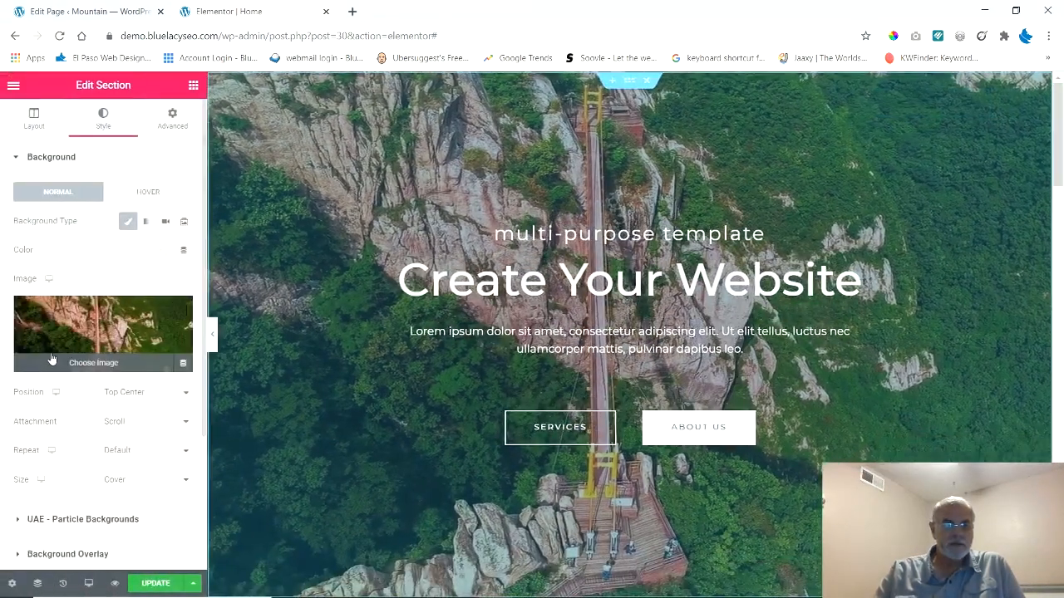
pyautogui.click(156, 584)
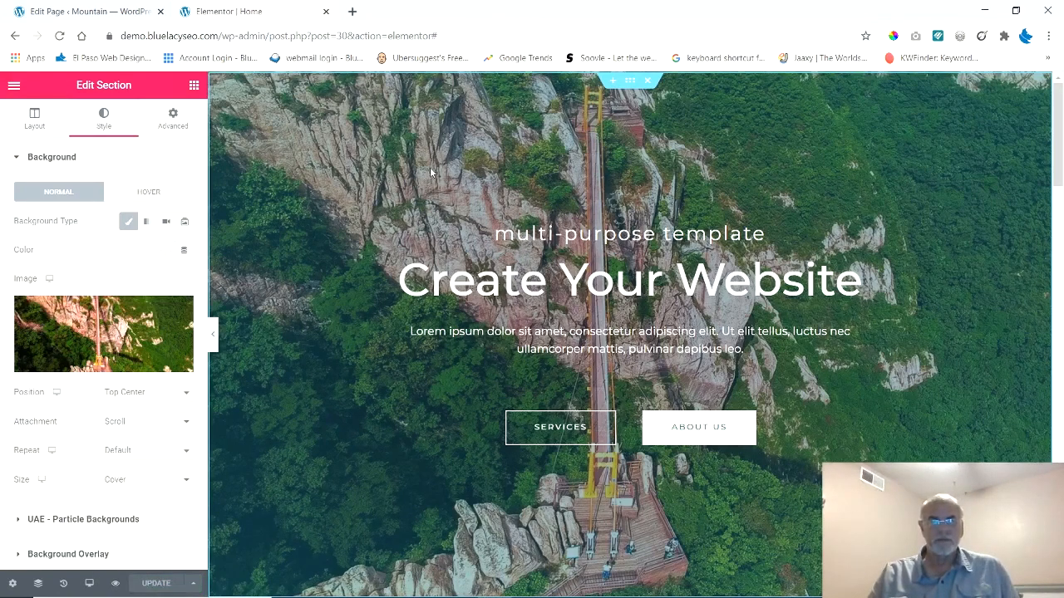
pyautogui.click(214, 335)
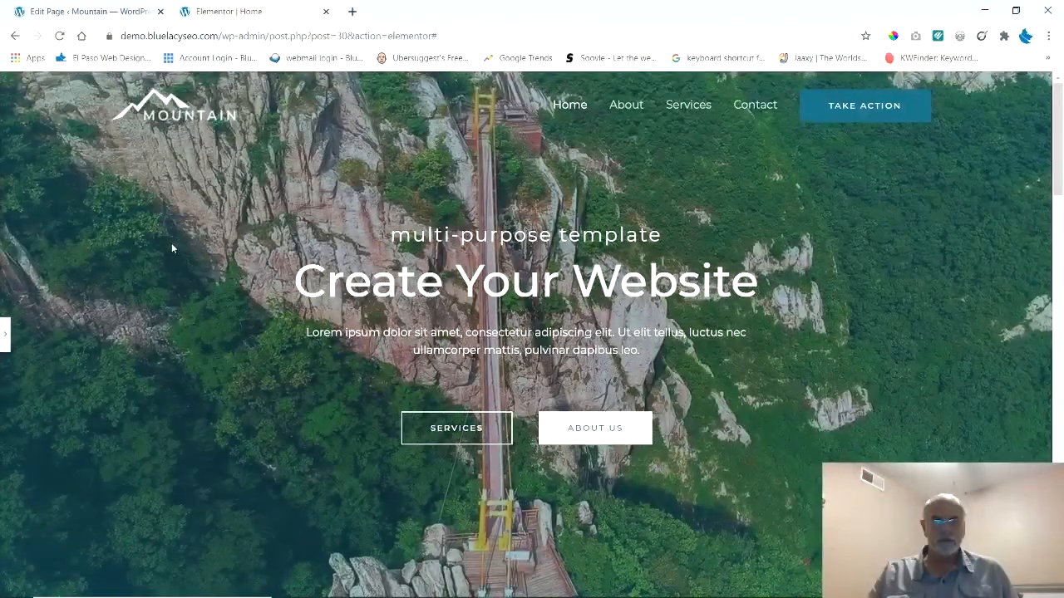
pyautogui.click(6, 335)
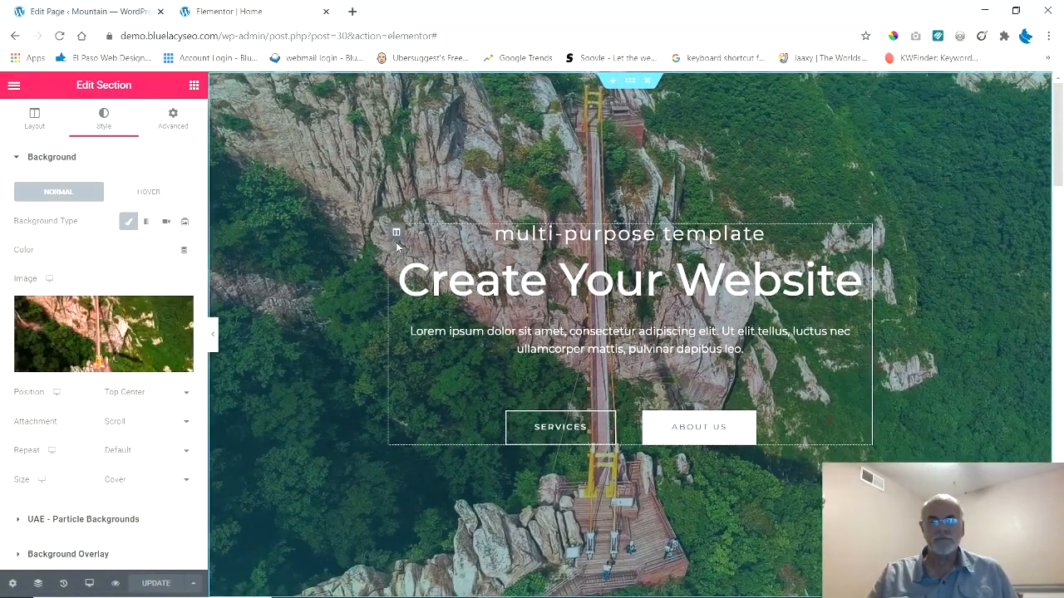
pyautogui.click(214, 335)
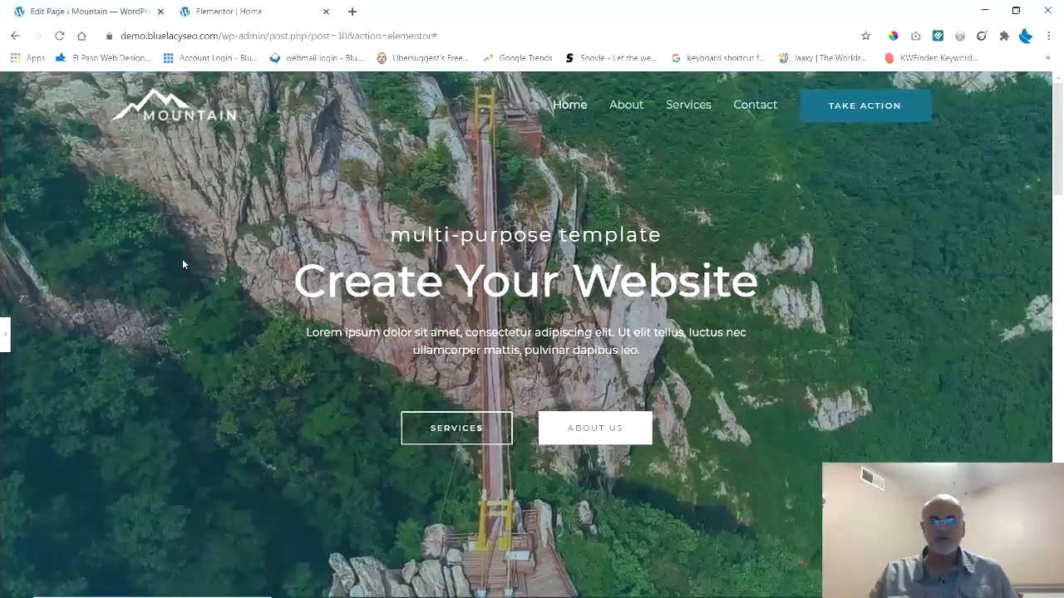